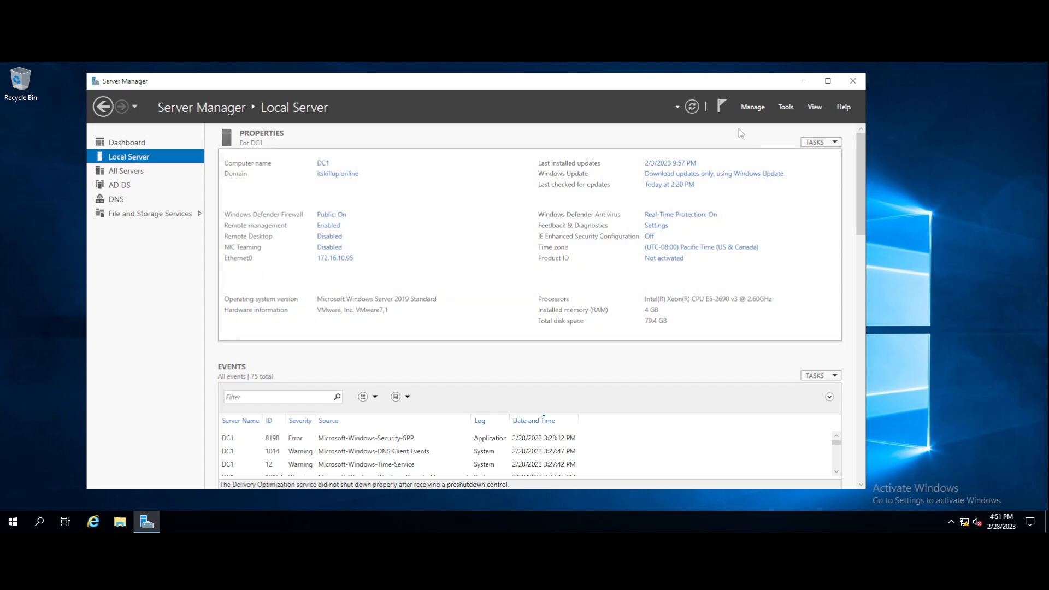
# Launch Add Roles and Features and proceed with role-based installation on DC1 to the server roles page.
pyautogui.click(753, 107)
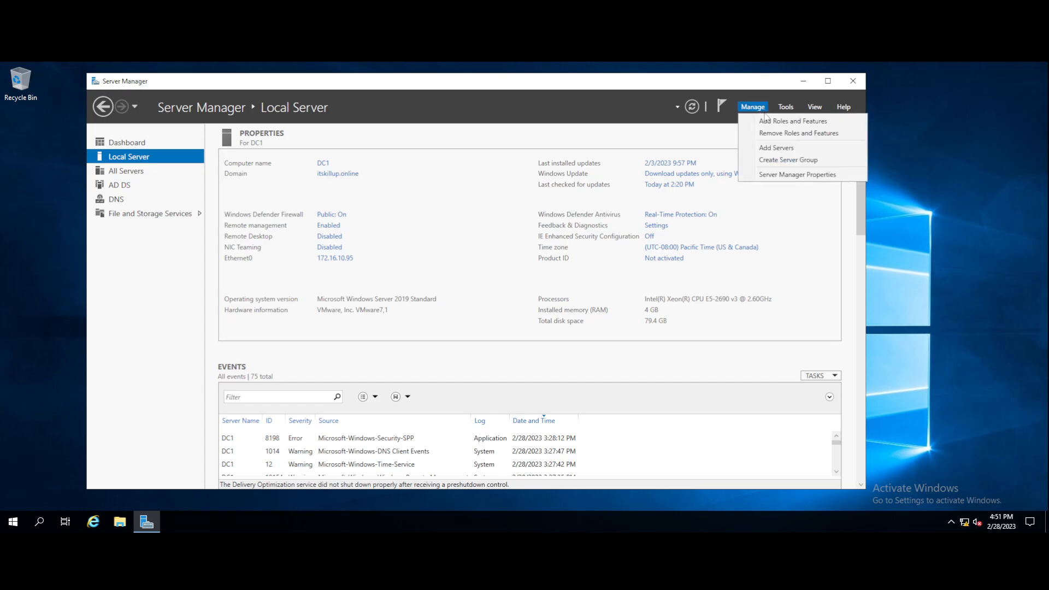
pyautogui.click(791, 126)
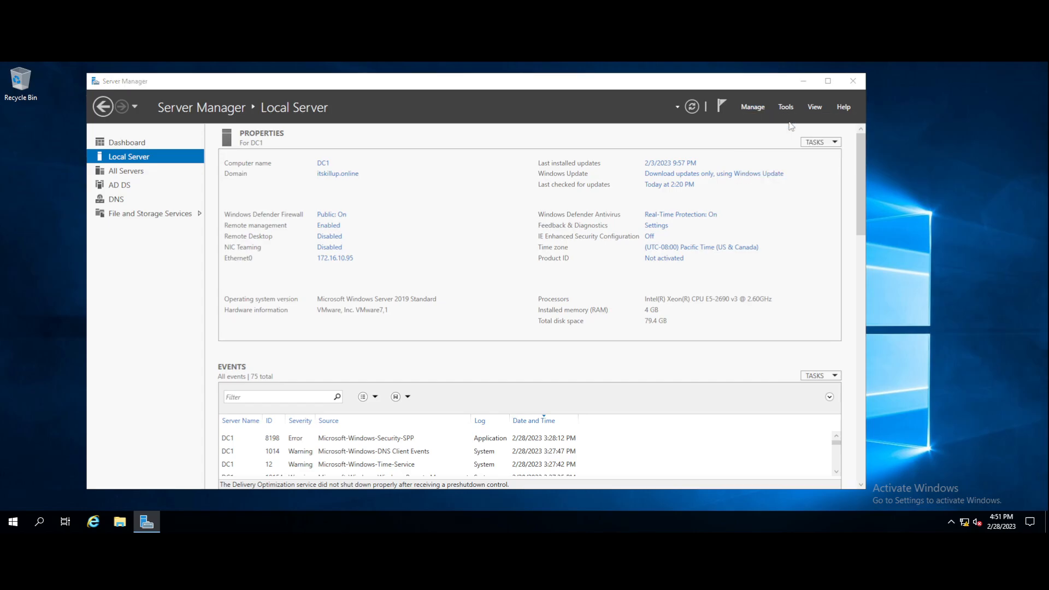
pyautogui.click(803, 82)
pyautogui.click(146, 522)
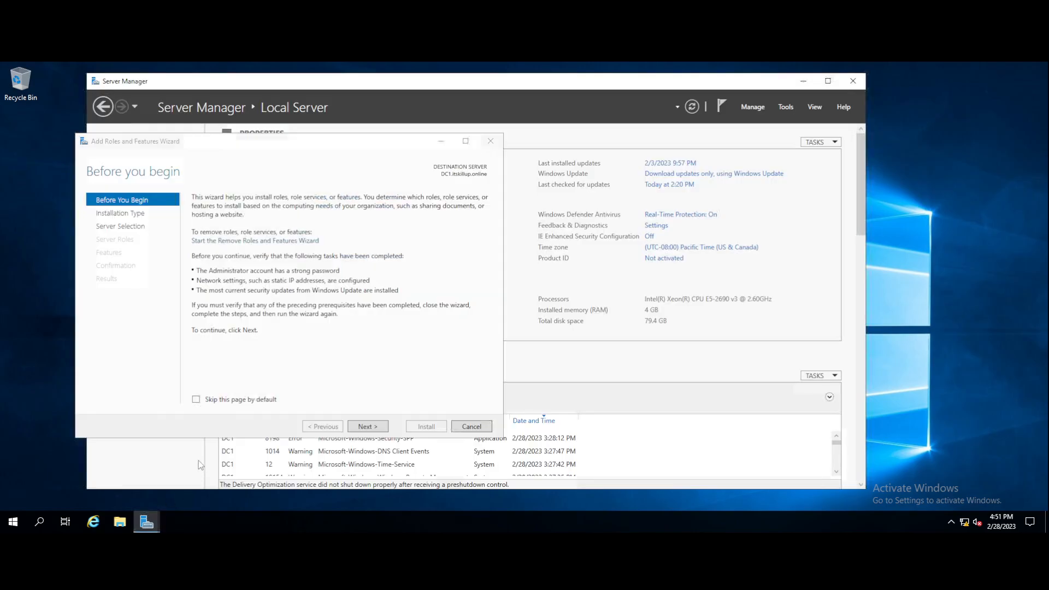
pyautogui.click(367, 427)
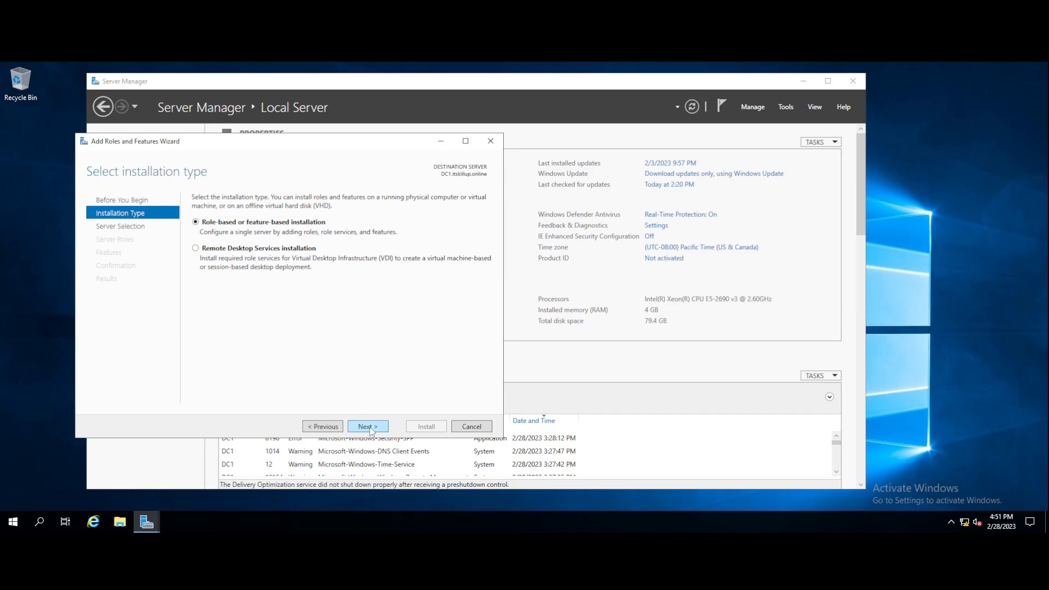
pyautogui.click(369, 428)
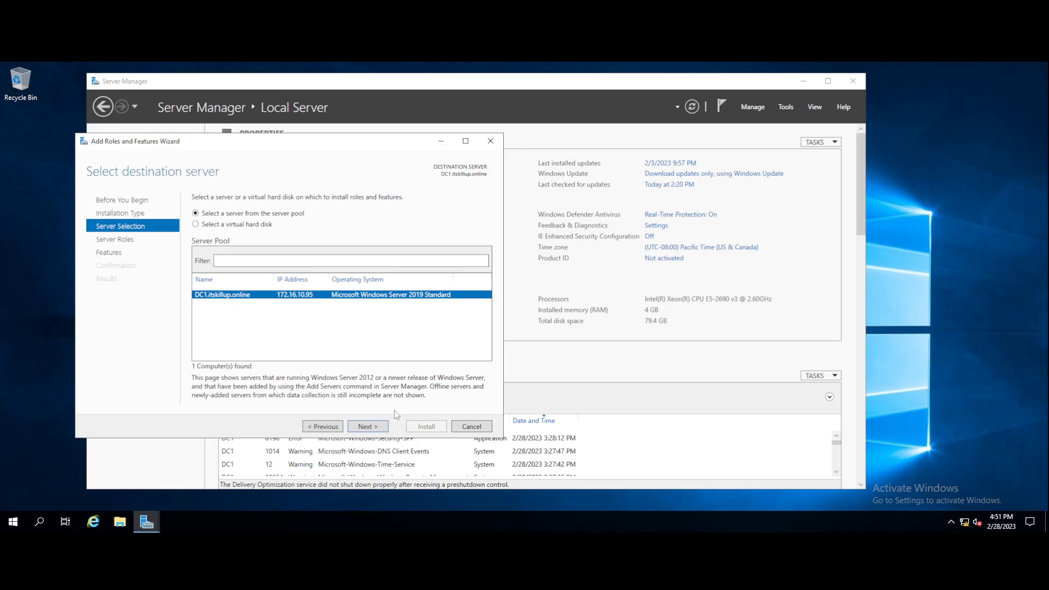
pyautogui.click(371, 427)
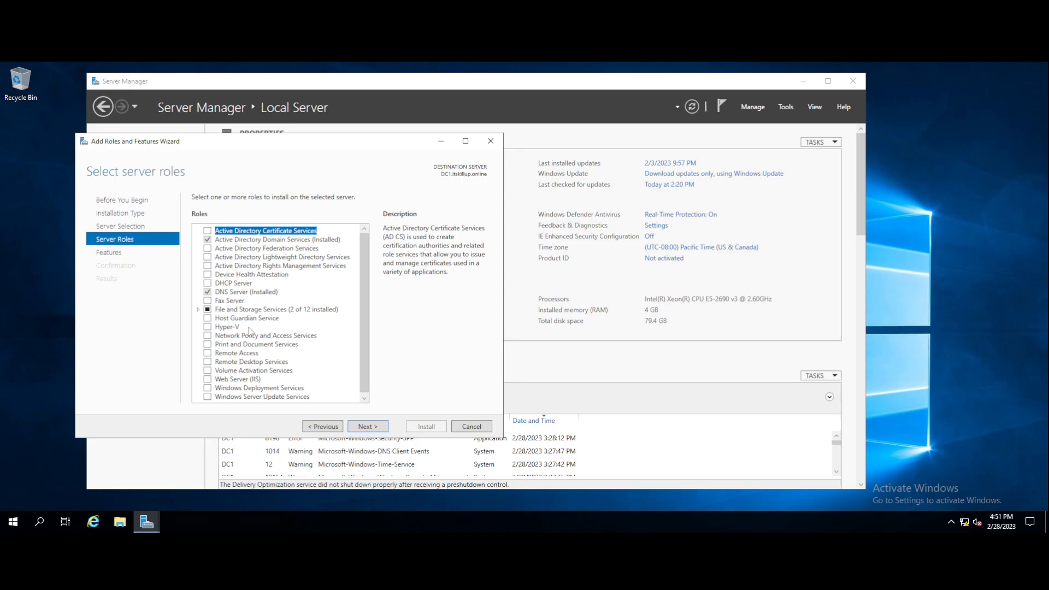
# Select DHCP Server with its management tools, skip extra features, and install it on DC1.
pyautogui.click(207, 283)
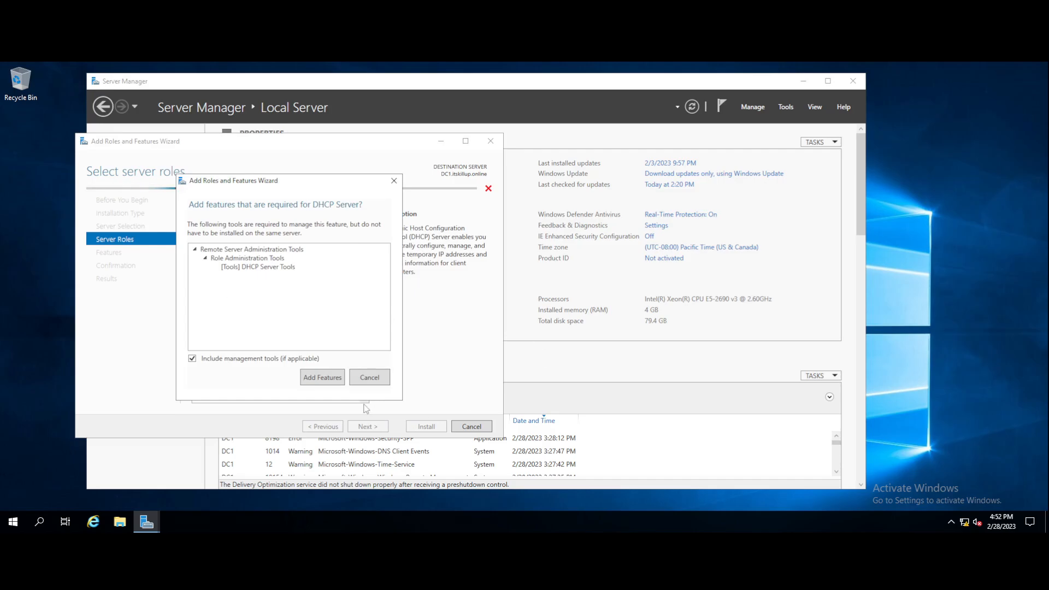
pyautogui.click(322, 378)
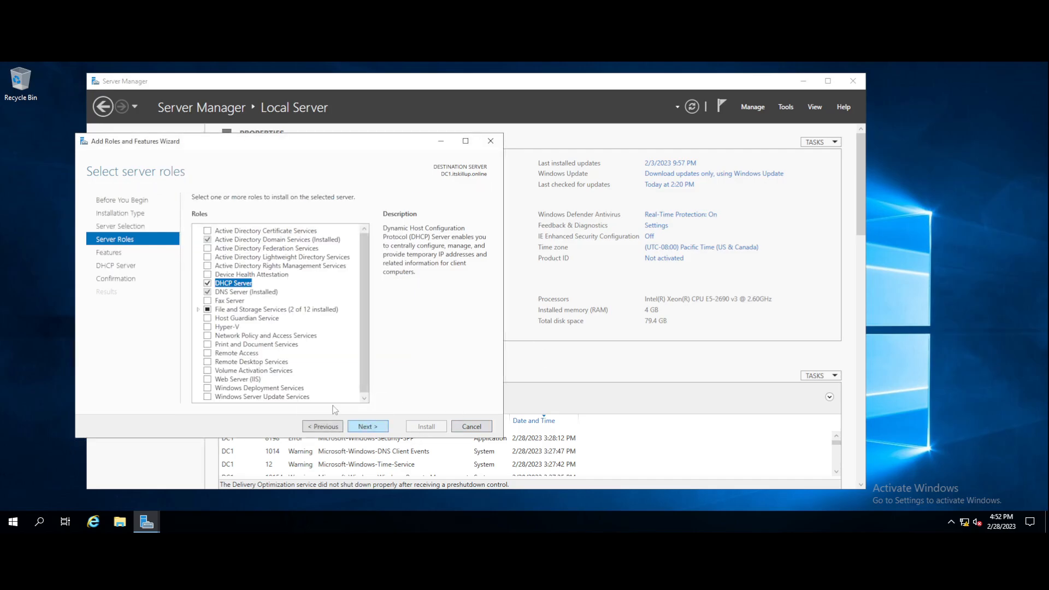
pyautogui.click(368, 429)
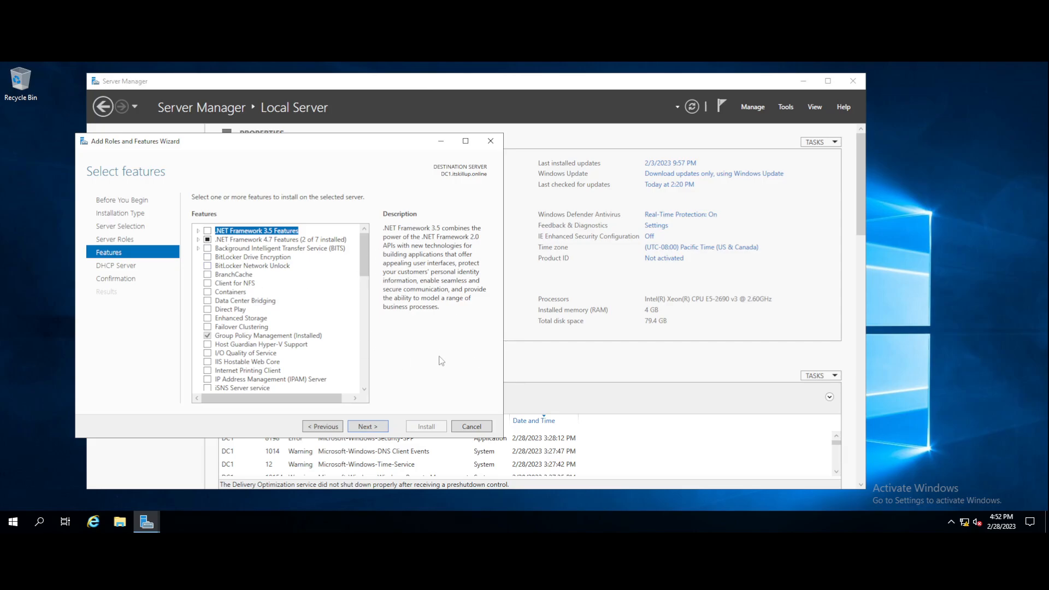
pyautogui.click(368, 426)
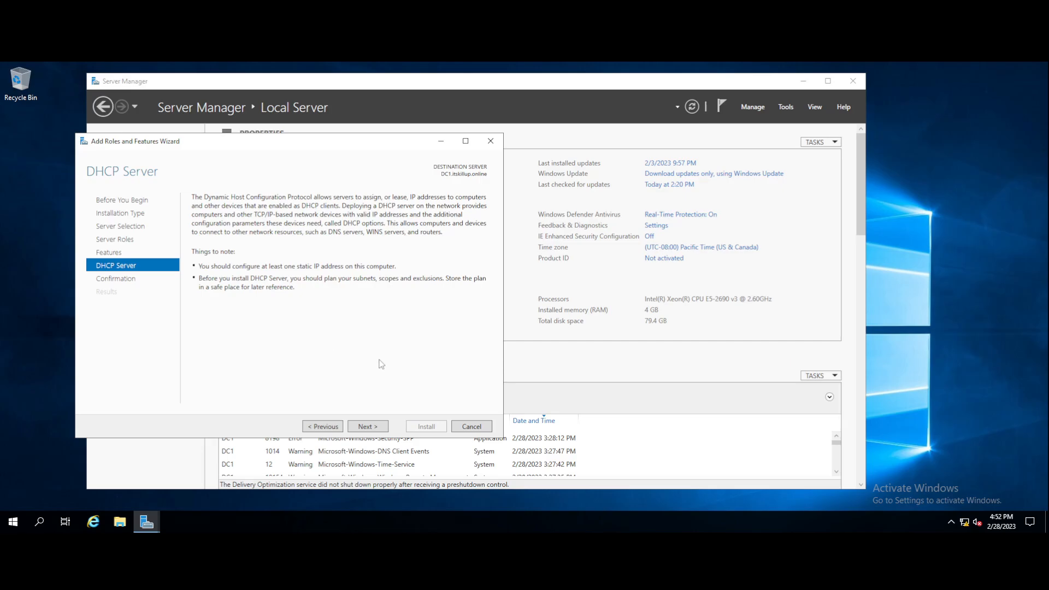
pyautogui.click(370, 426)
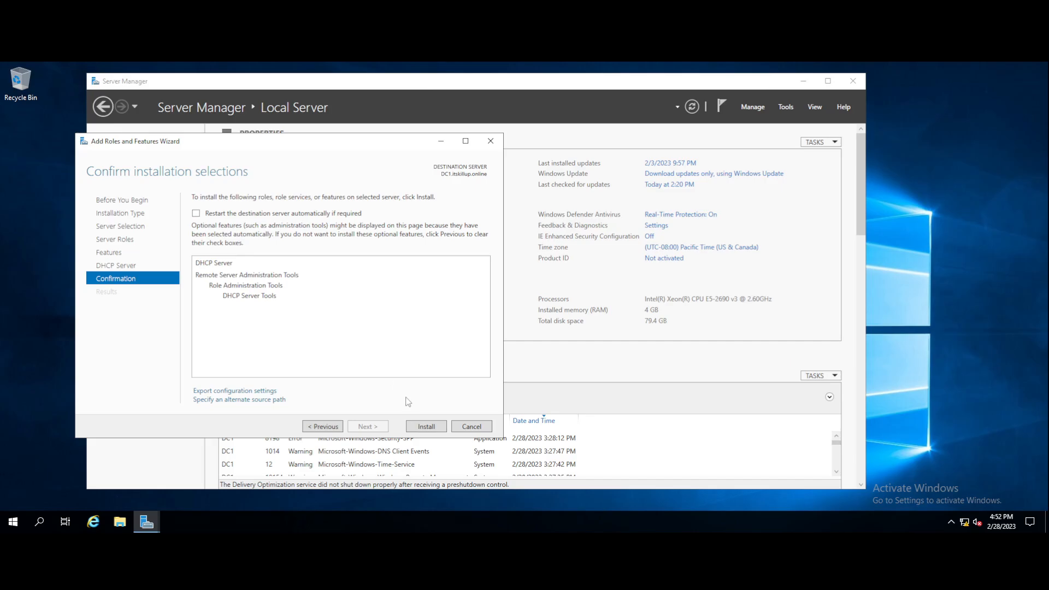
pyautogui.click(427, 427)
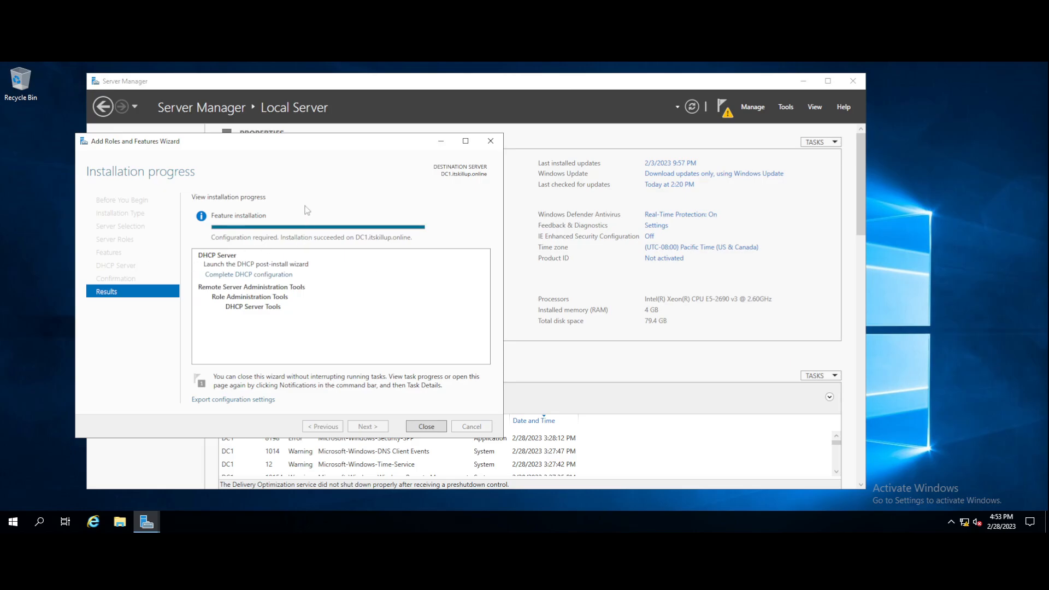
# Run the DHCP post-install configuration with the current administrator credentials, commit it, and close the wizard.
pyautogui.click(237, 278)
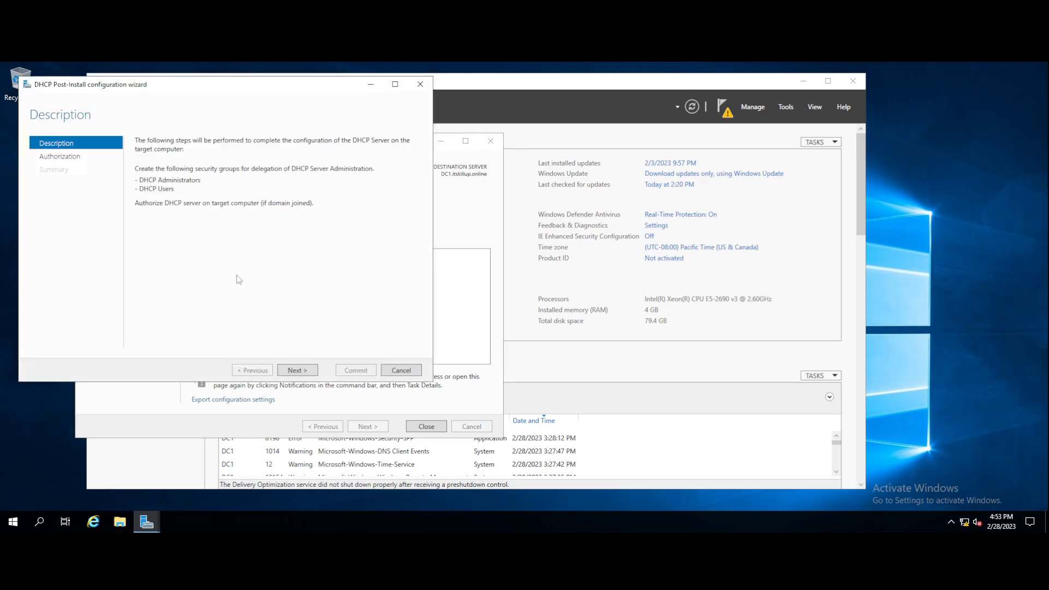
pyautogui.click(803, 82)
pyautogui.click(803, 82)
pyautogui.moveTo(148, 85); pyautogui.dragTo(404, 120)
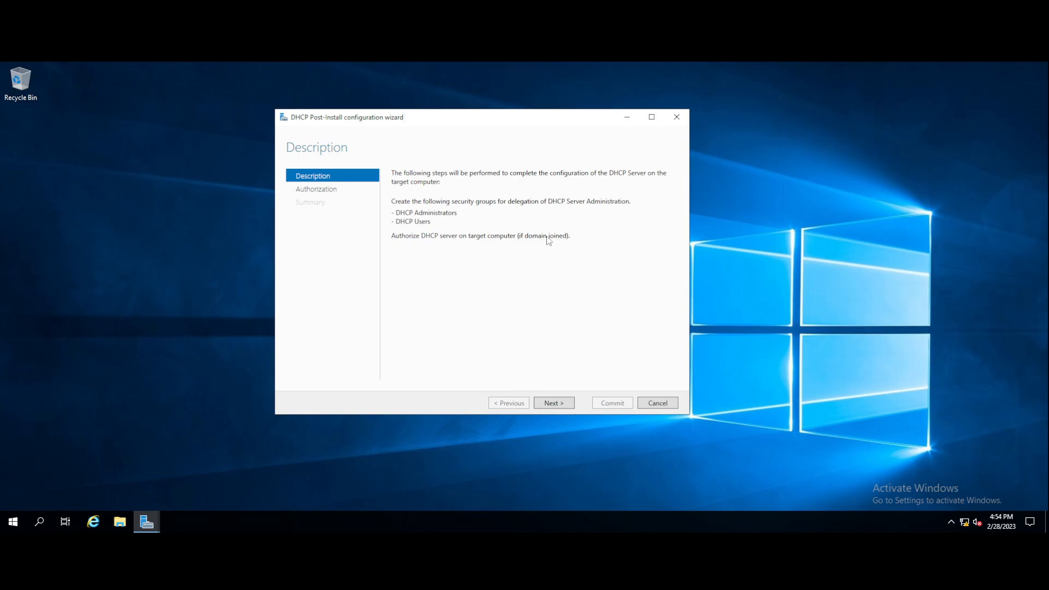
pyautogui.click(553, 404)
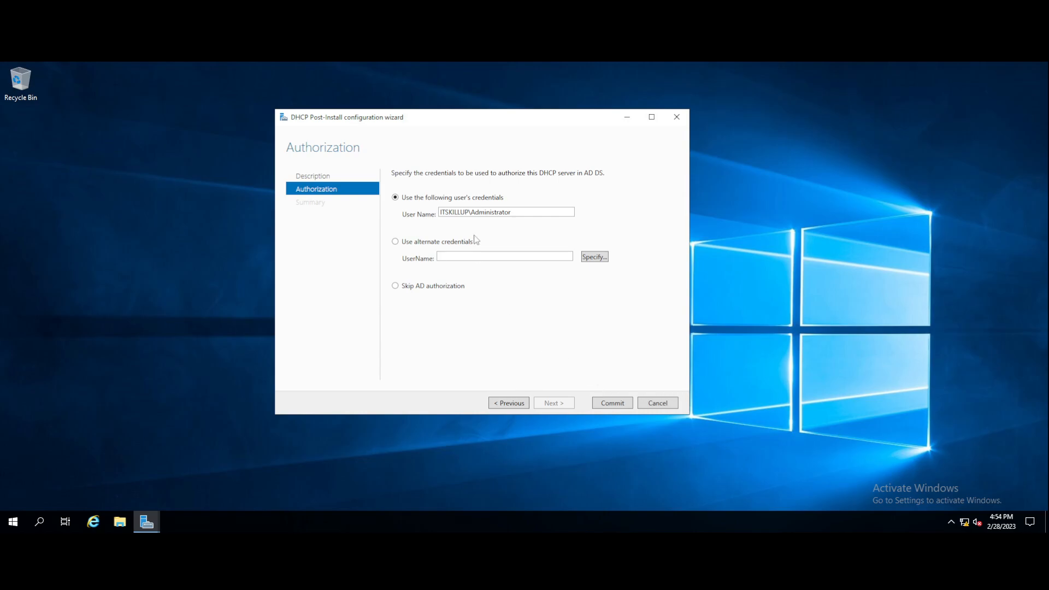
pyautogui.click(613, 403)
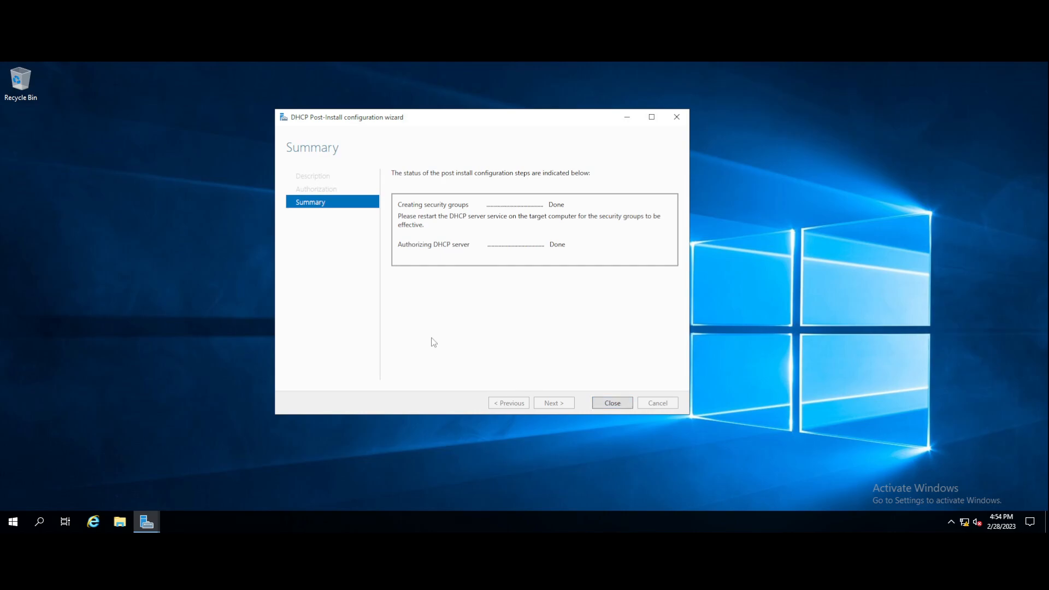
pyautogui.click(611, 406)
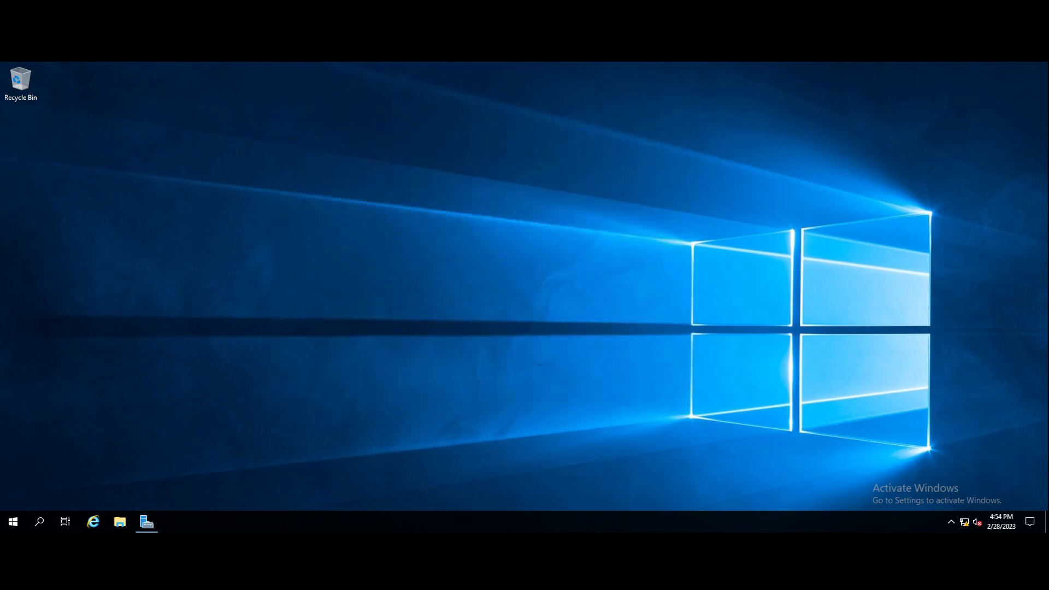
# Close the finished roles installation wizard and review the task notifications.
pyautogui.click(148, 525)
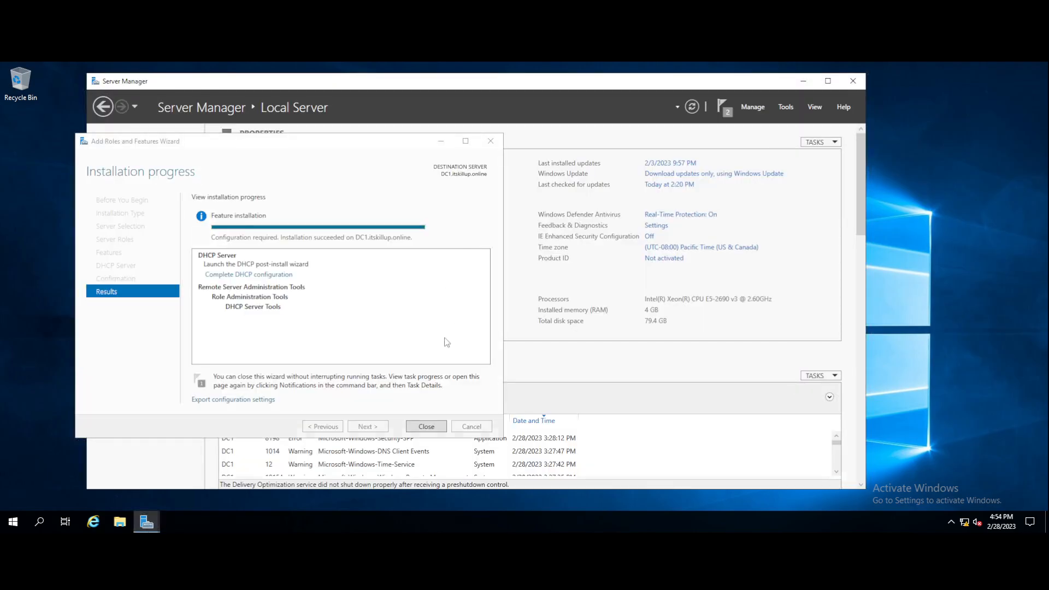
pyautogui.click(426, 427)
pyautogui.click(723, 107)
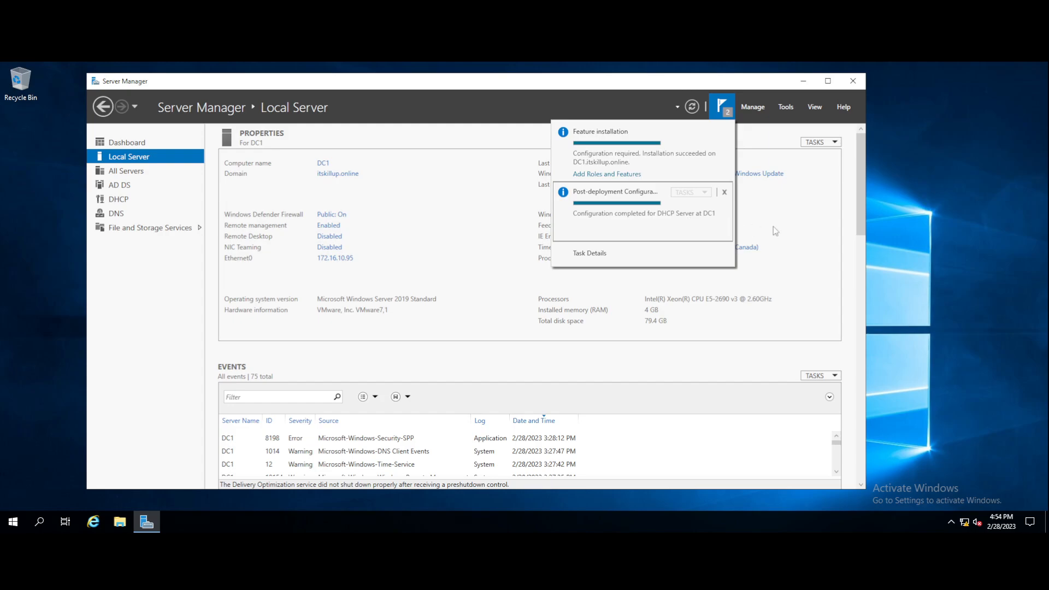
pyautogui.click(733, 360)
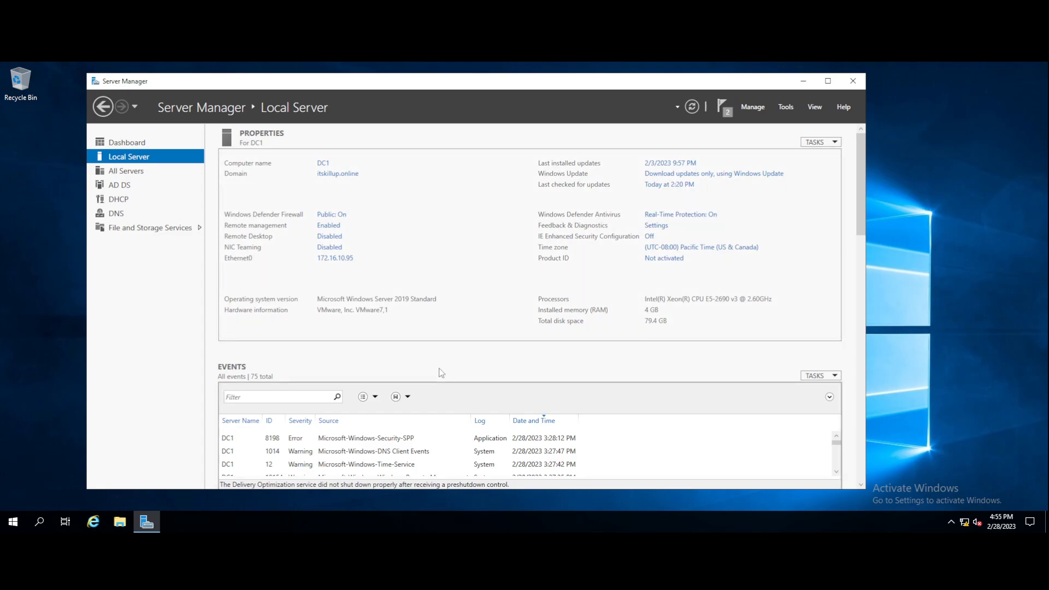
# Check the All Servers and Dashboard pages, then launch the DHCP console from Tools.
pyautogui.scroll(-3, 439, 382)
pyautogui.click(126, 171)
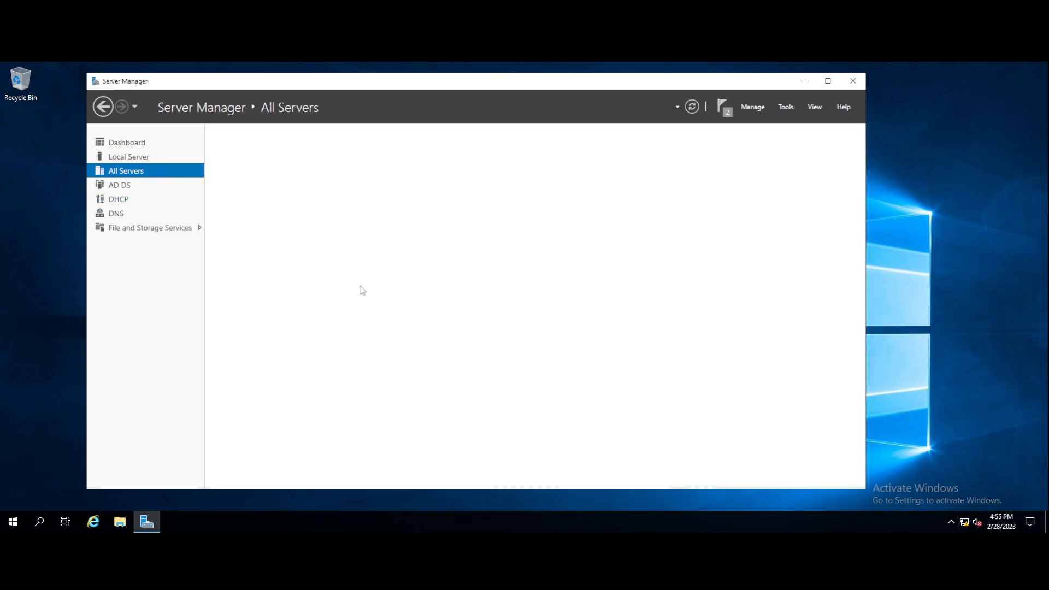
pyautogui.click(129, 142)
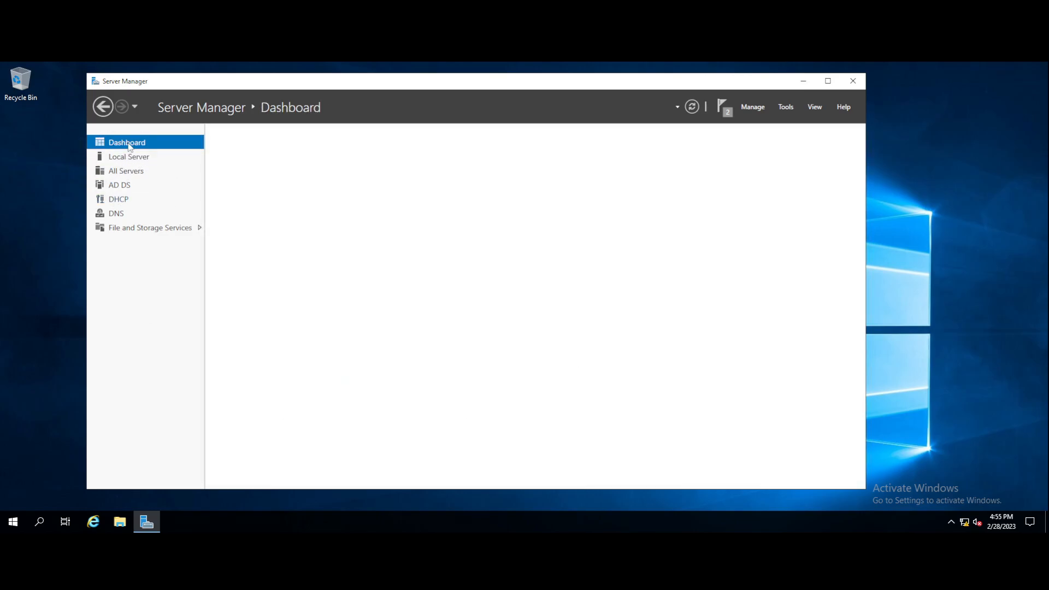
pyautogui.scroll(-1, 503, 383)
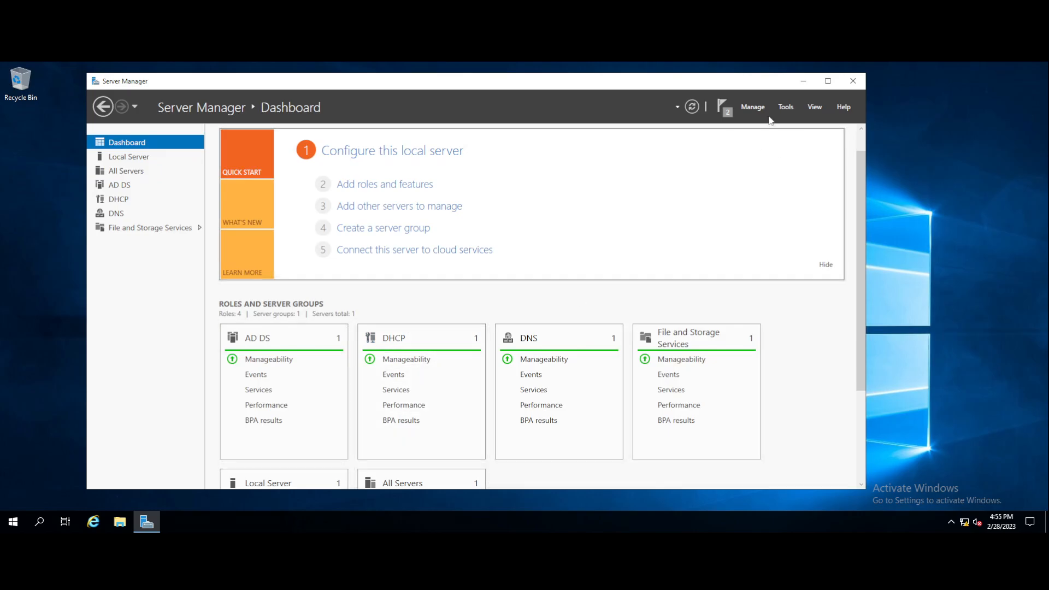
pyautogui.click(786, 107)
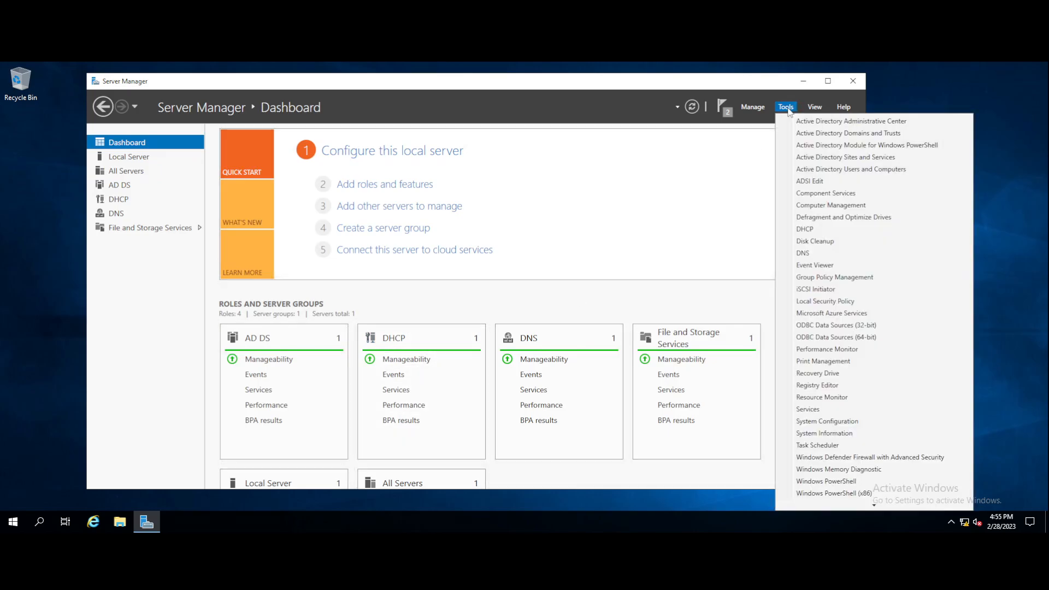
pyautogui.click(805, 230)
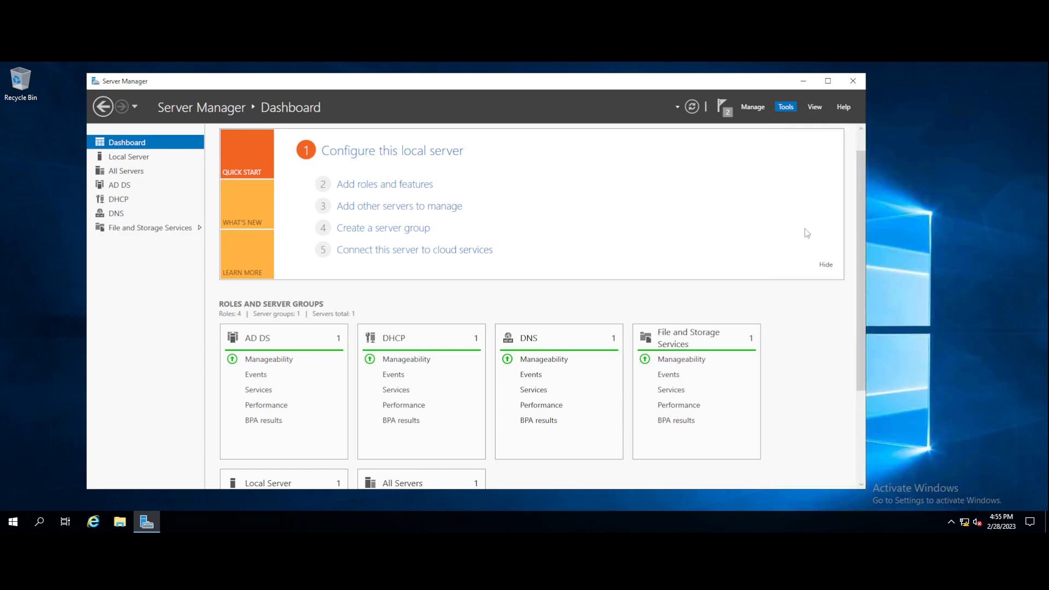
# Enlarge the DHCP console and its tree pane, then expand dc1.itskillup.online and IPv4.
pyautogui.click(803, 82)
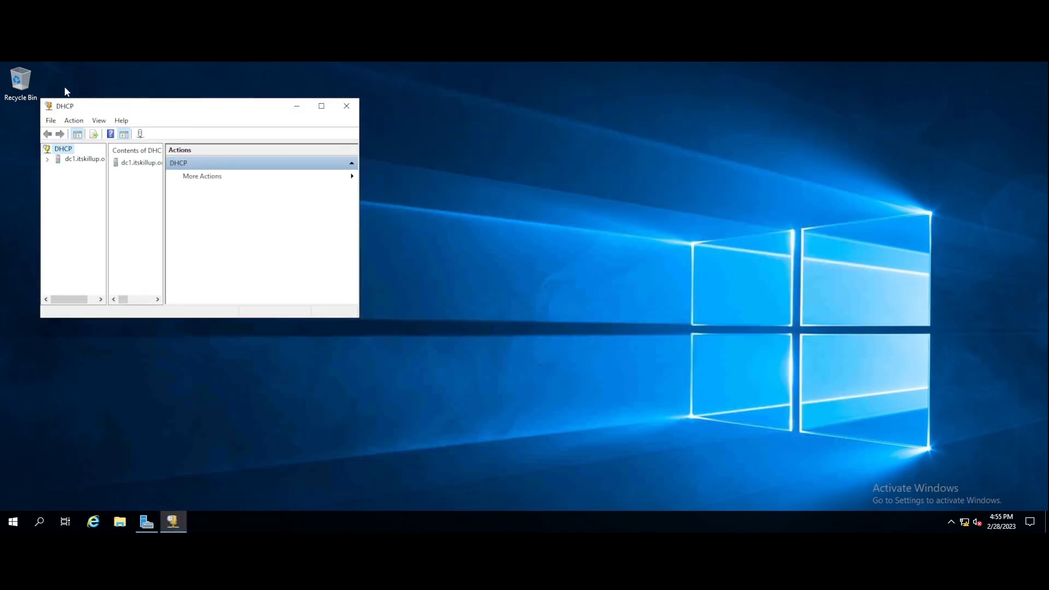
pyautogui.moveTo(107, 102); pyautogui.dragTo(312, 73)
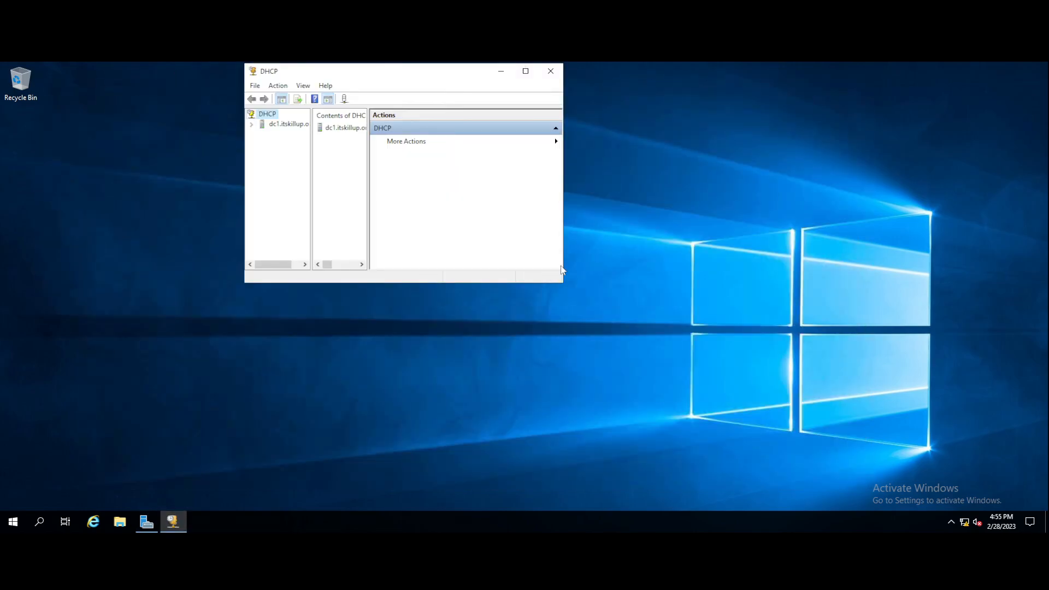
pyautogui.moveTo(563, 269); pyautogui.dragTo(848, 271)
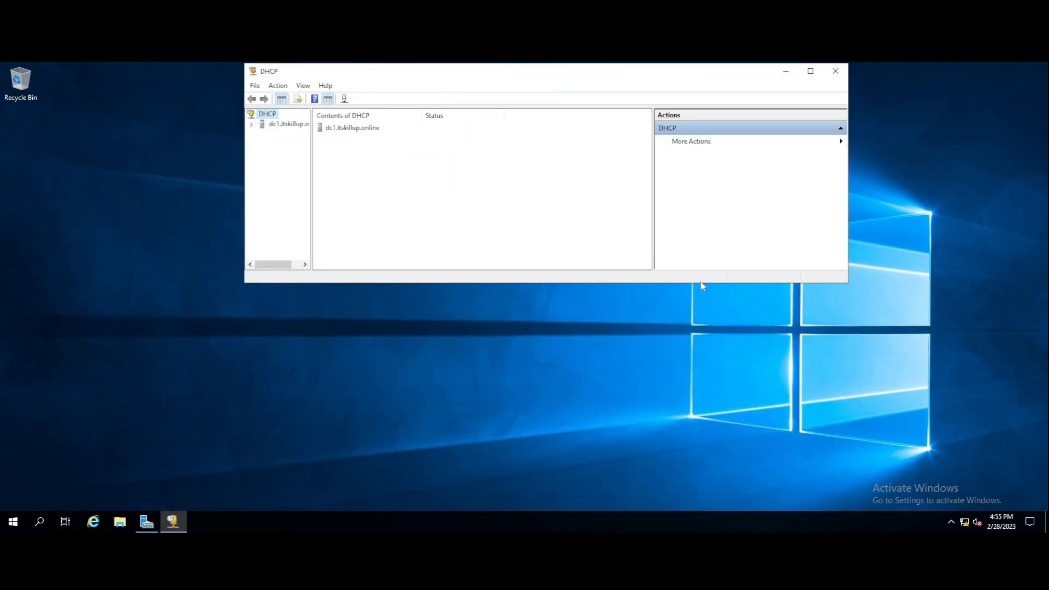
pyautogui.moveTo(700, 284); pyautogui.dragTo(707, 497)
pyautogui.moveTo(452, 70); pyautogui.dragTo(443, 82)
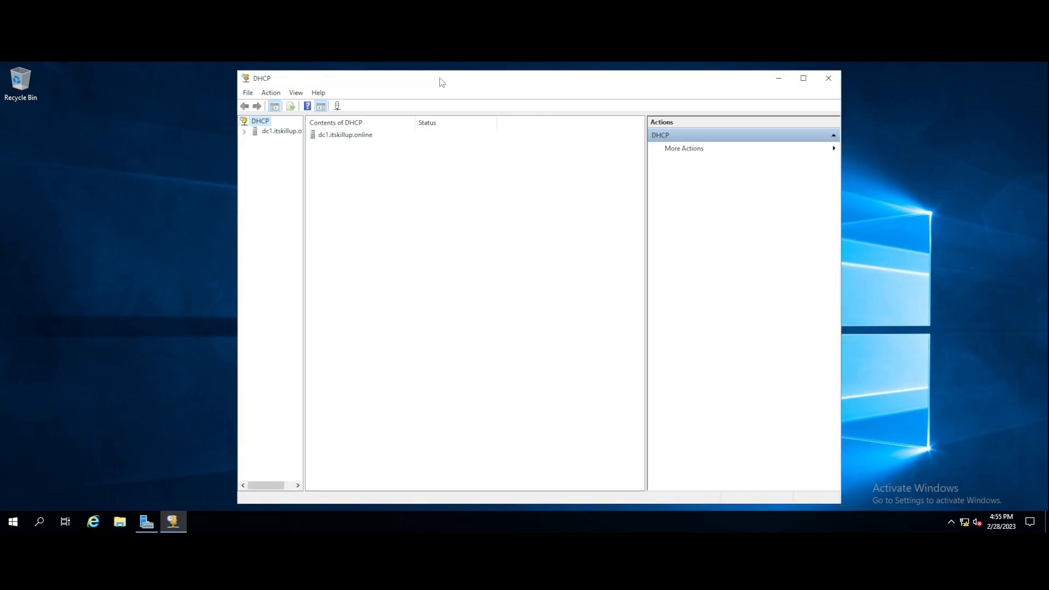
pyautogui.moveTo(305, 183); pyautogui.dragTo(394, 185)
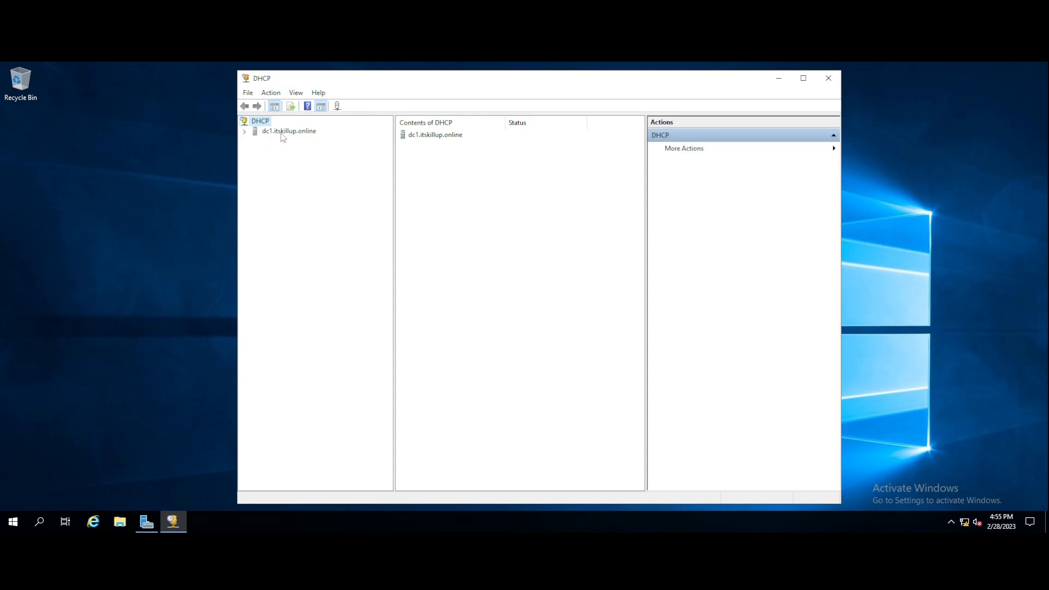
pyautogui.click(245, 132)
pyautogui.click(255, 141)
# Browse the IPv4 context menu and the console's File and Action menus.
pyautogui.click(278, 141)
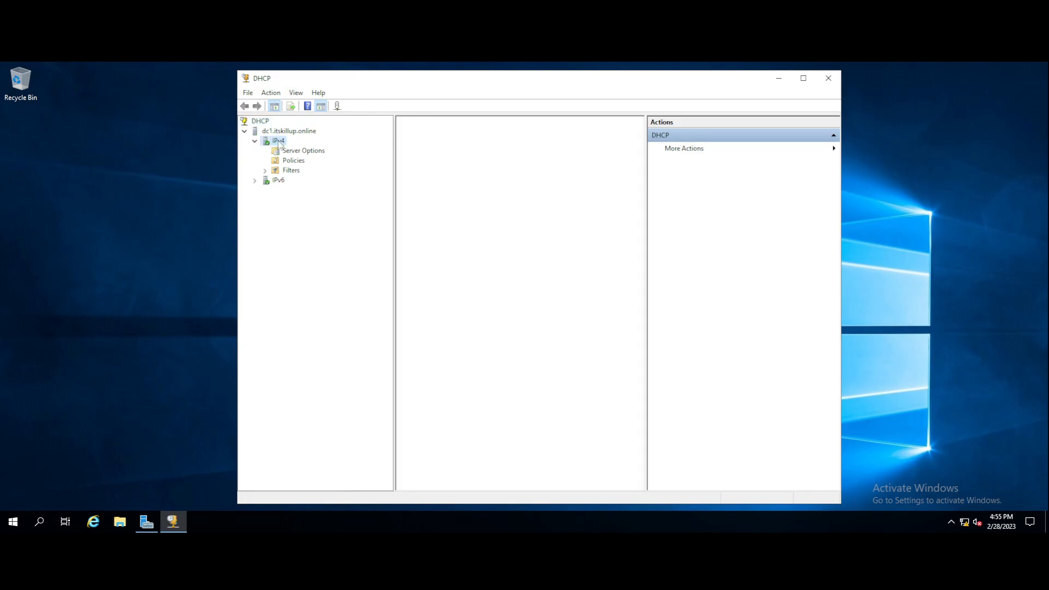
pyautogui.rightClick(279, 141)
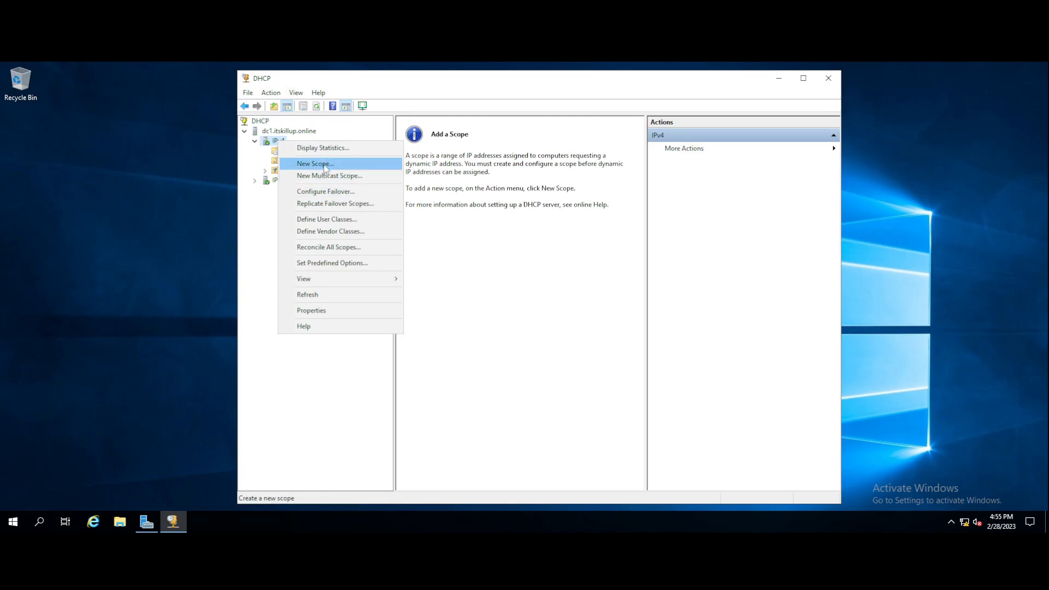
pyautogui.click(251, 171)
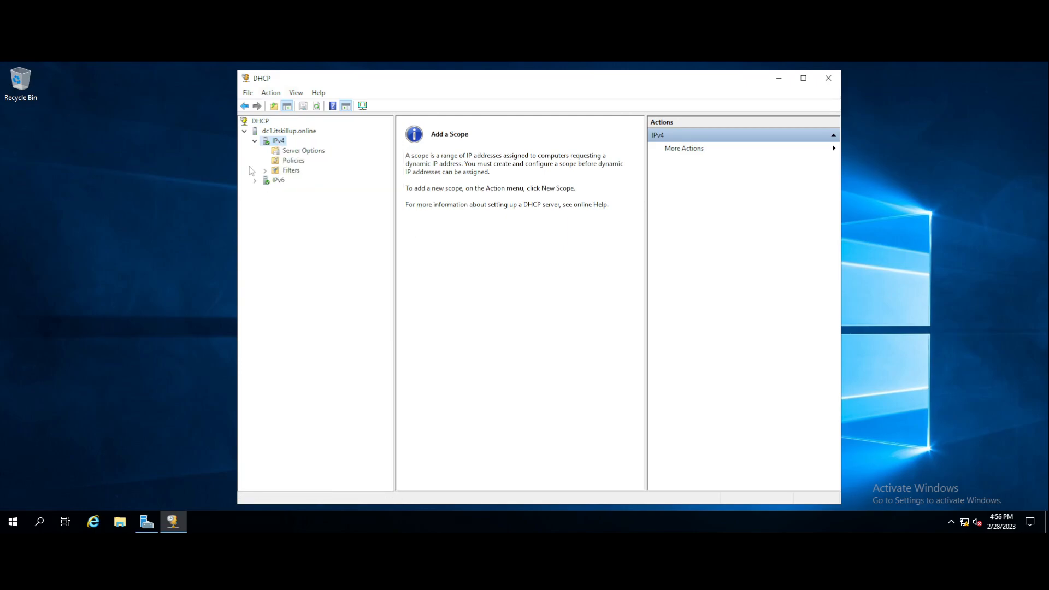
pyautogui.click(248, 93)
pyautogui.click(256, 187)
pyautogui.click(269, 94)
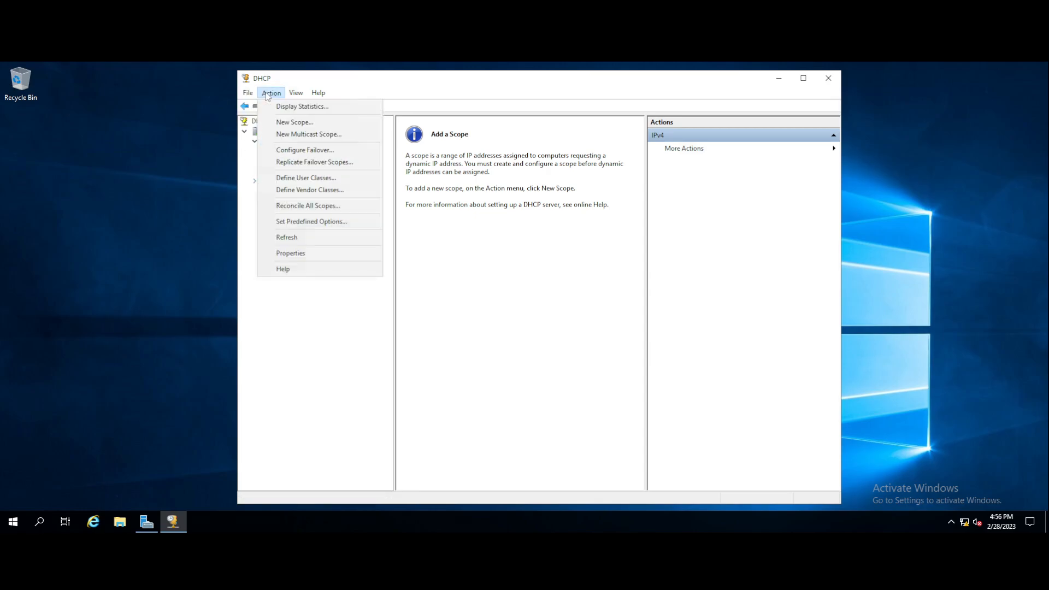
pyautogui.press('Escape')
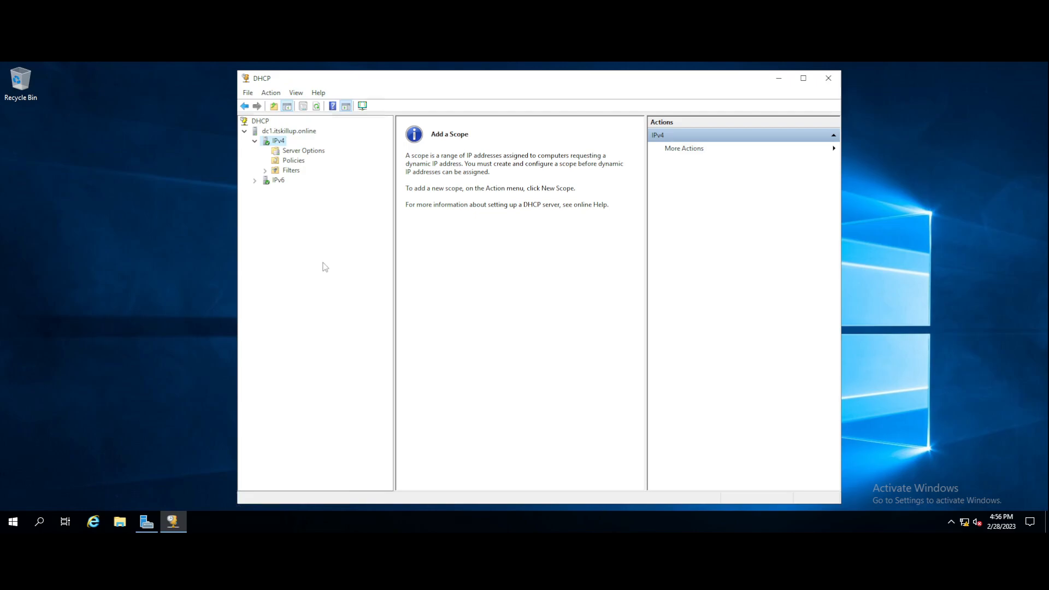
# Check the DHCP root, server and IPv4 context menus, then choose New Scope on IPv4.
pyautogui.rightClick(262, 121)
pyautogui.click(329, 277)
pyautogui.rightClick(286, 135)
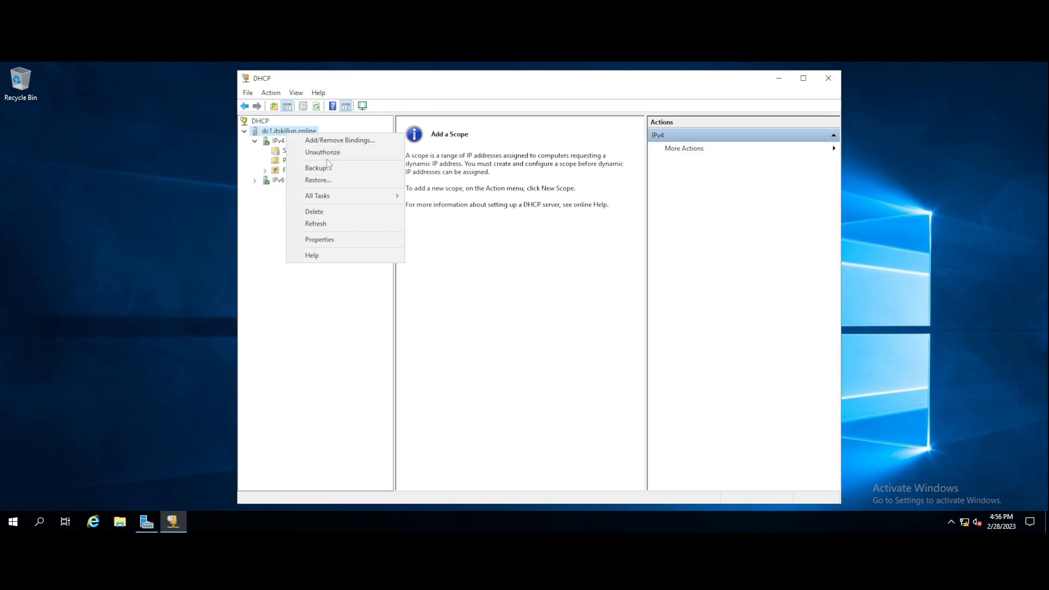
pyautogui.click(268, 244)
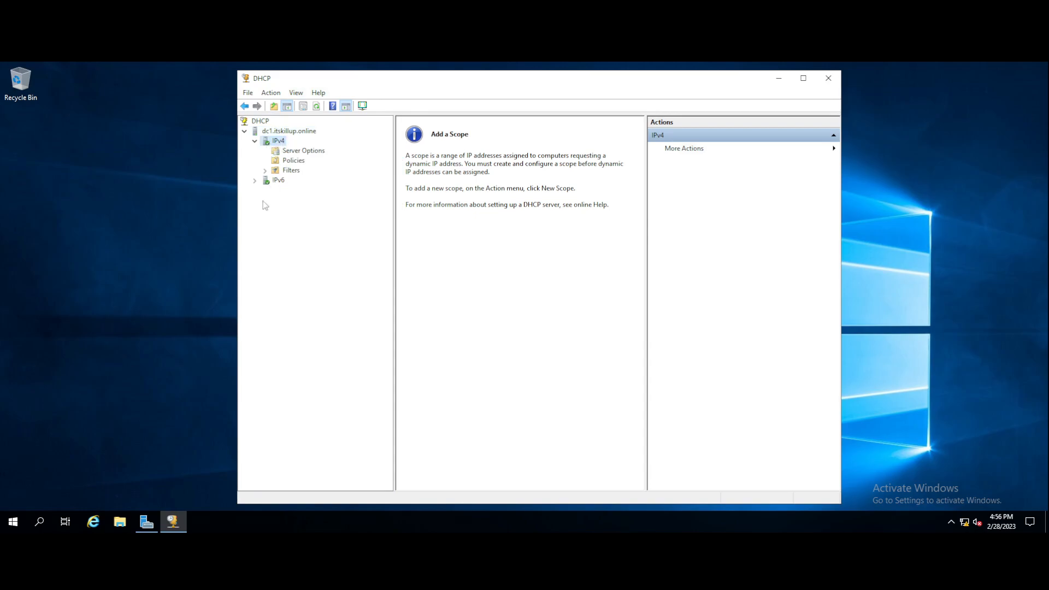
pyautogui.rightClick(276, 142)
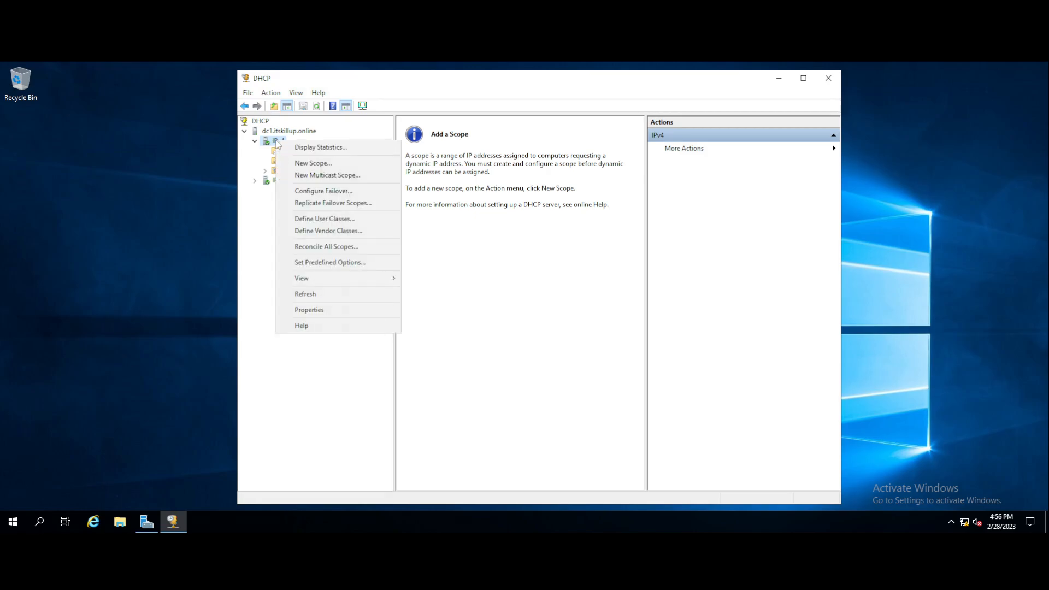
pyautogui.click(257, 271)
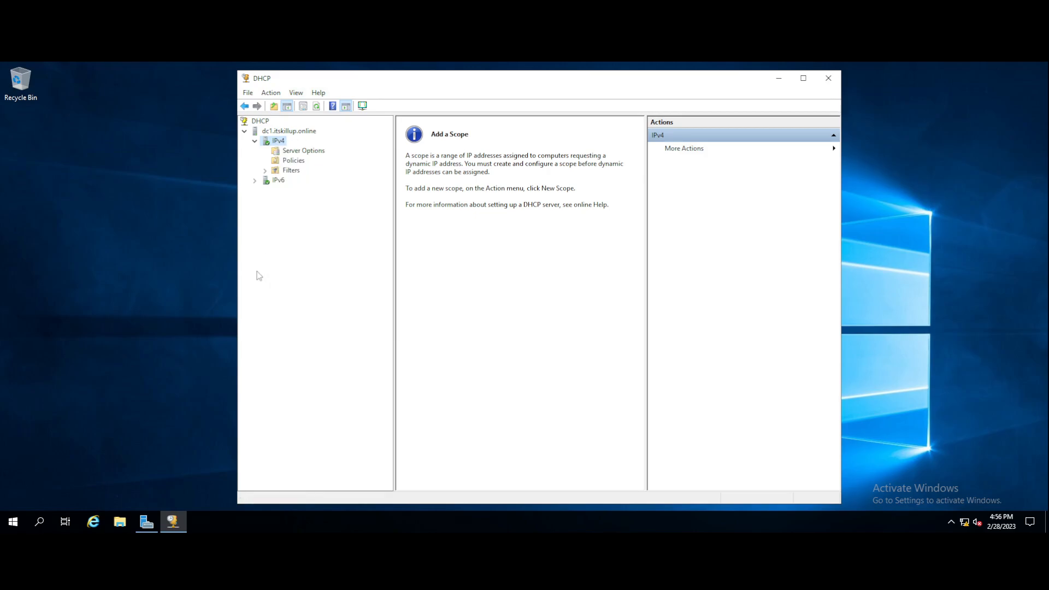
pyautogui.rightClick(277, 144)
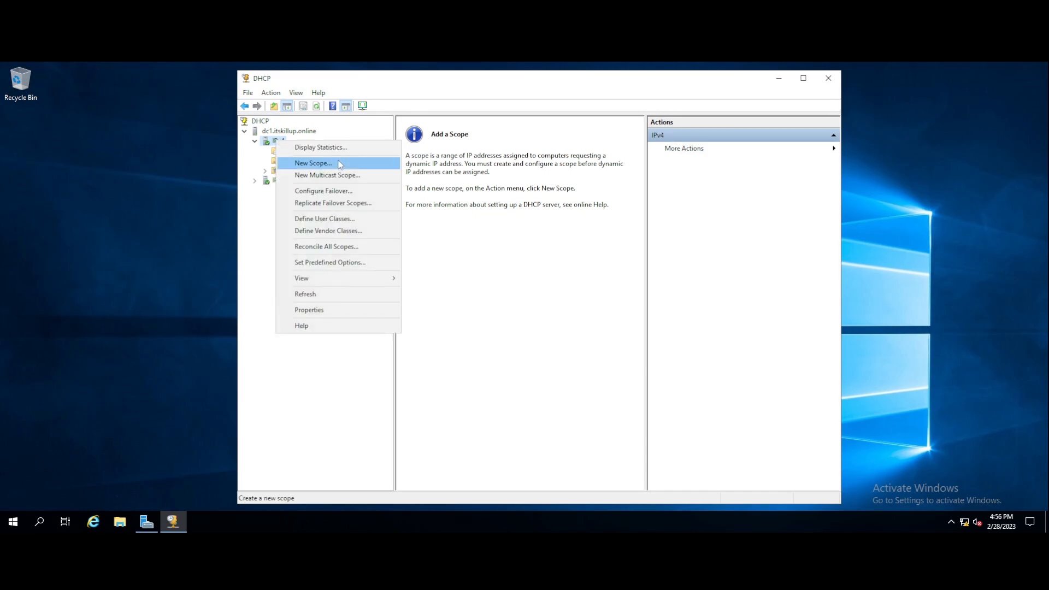
pyautogui.click(313, 164)
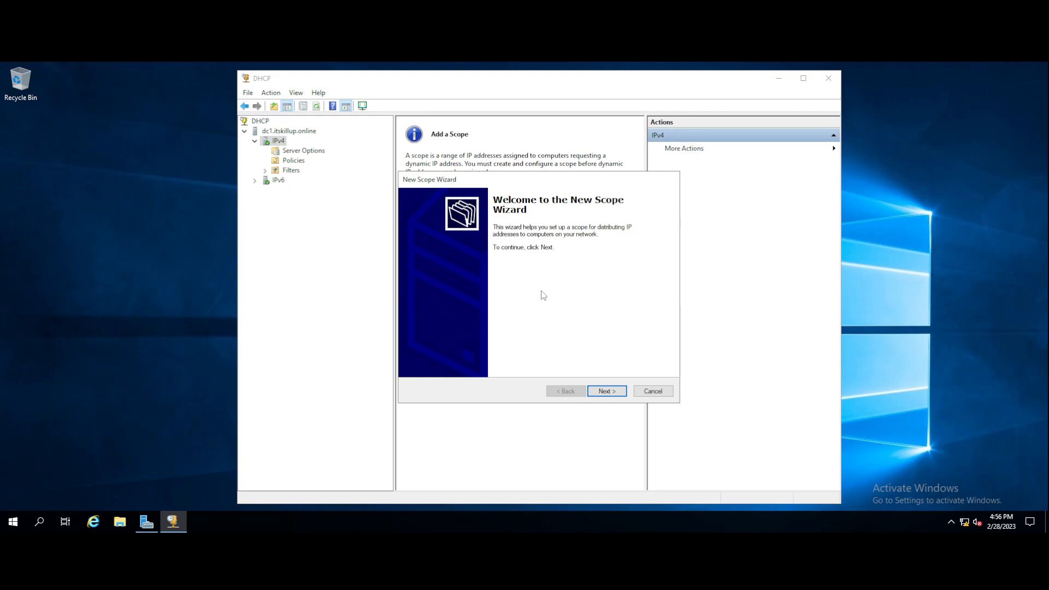
# Pass the welcome page, enter DHCP-SCOPE-ITS as the scope name, and continue past the description.
pyautogui.click(605, 391)
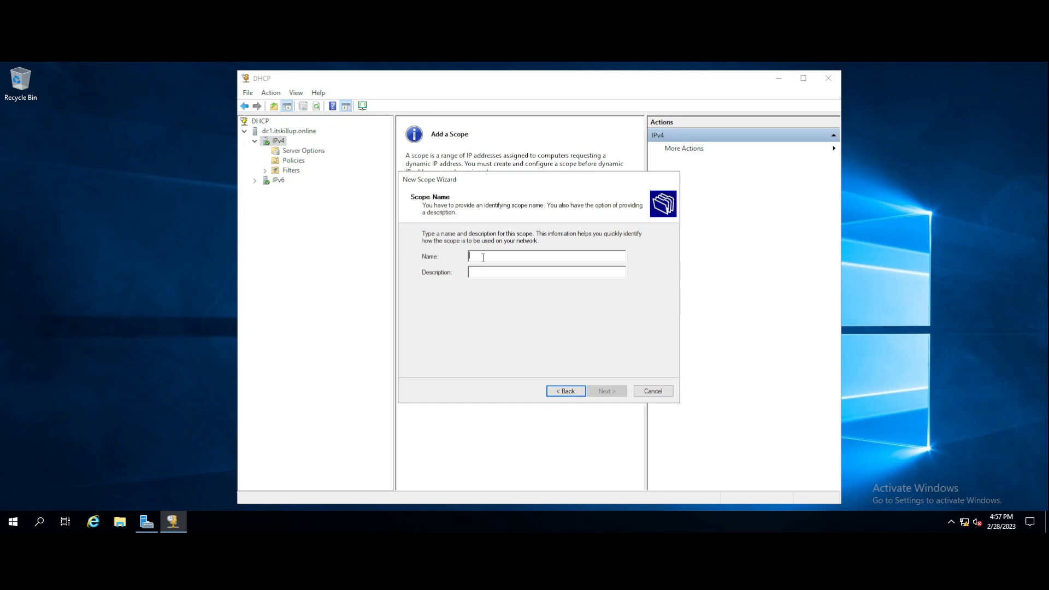
pyautogui.write('SP')
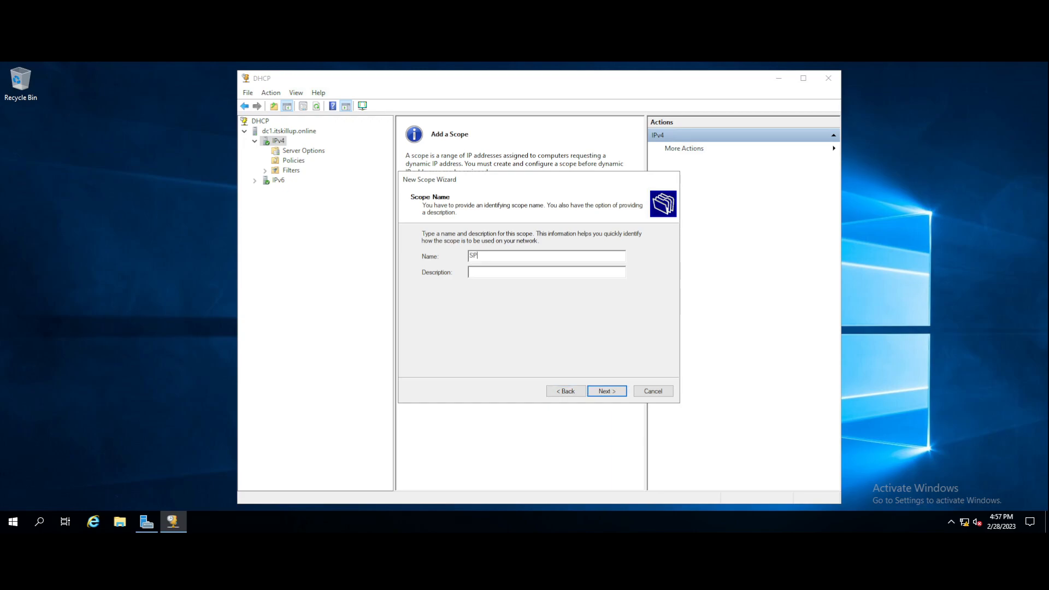
pyautogui.press('BackSpace')
pyautogui.write('DHCP-SCOPE-ITS')
pyautogui.click(500, 272)
pyautogui.click(607, 392)
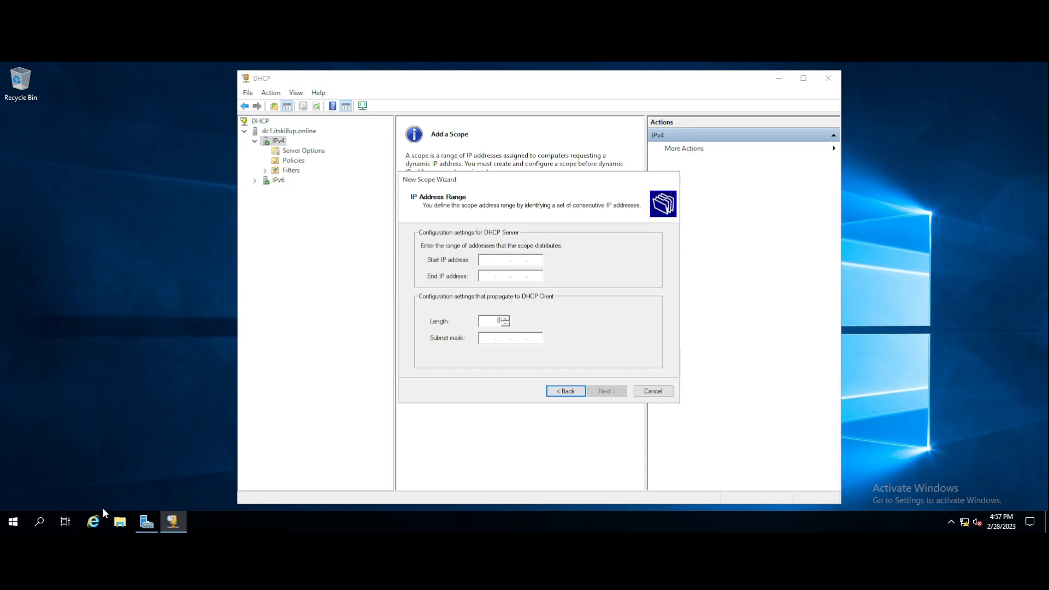
# Open Command Prompt and run ipconfig /all to list DC1's IP configuration.
pyautogui.click(41, 523)
pyautogui.write('CMD')
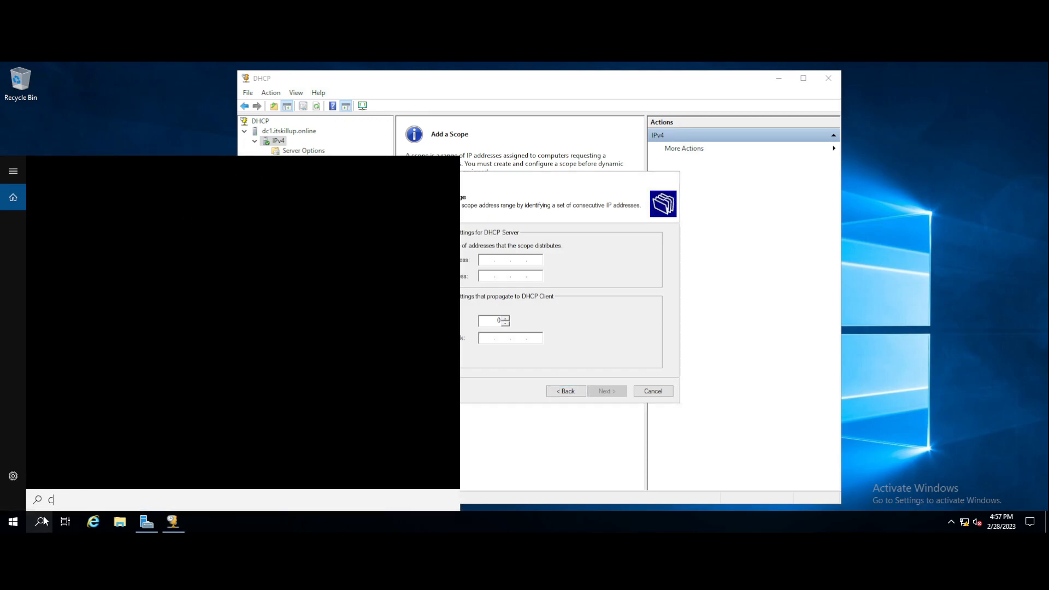
pyautogui.press('BackSpace')
pyautogui.press('BackSpace')
pyautogui.press('BackSpace')
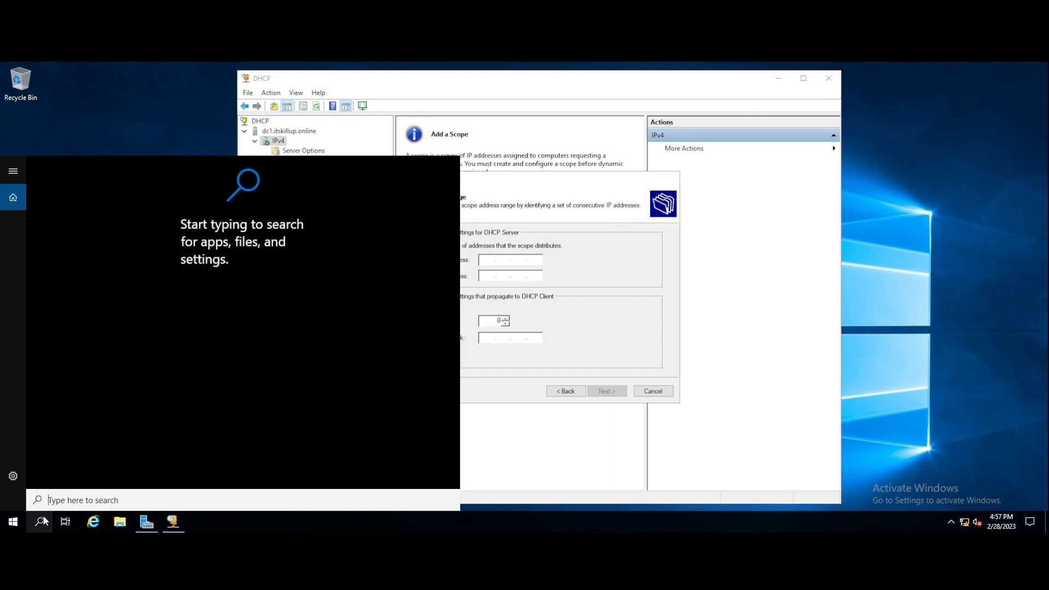
pyautogui.write('cmd')
pyautogui.press('Return')
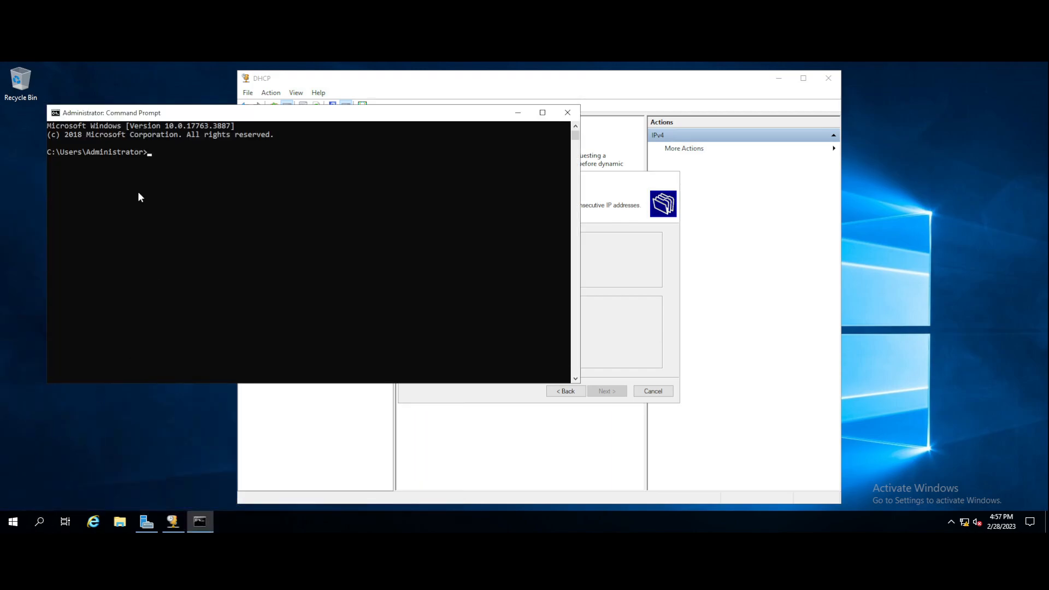
pyautogui.write('ipconfig /all')
pyautogui.press('Return')
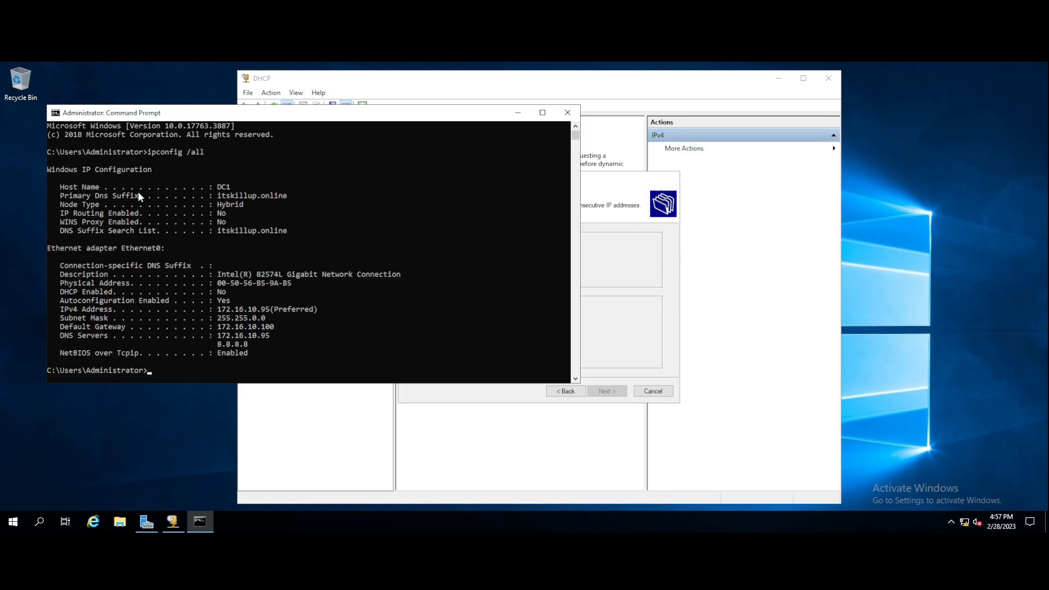
# Highlight the Default Gateway 172.16.10.100 and place the command window beside the wizard.
pyautogui.click(381, 79)
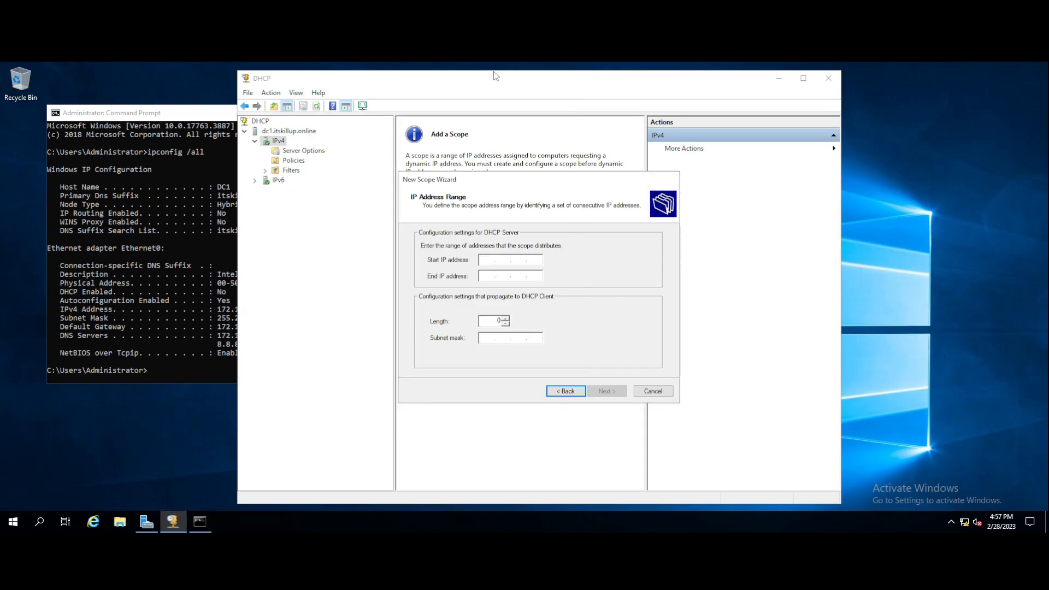
pyautogui.click(109, 113)
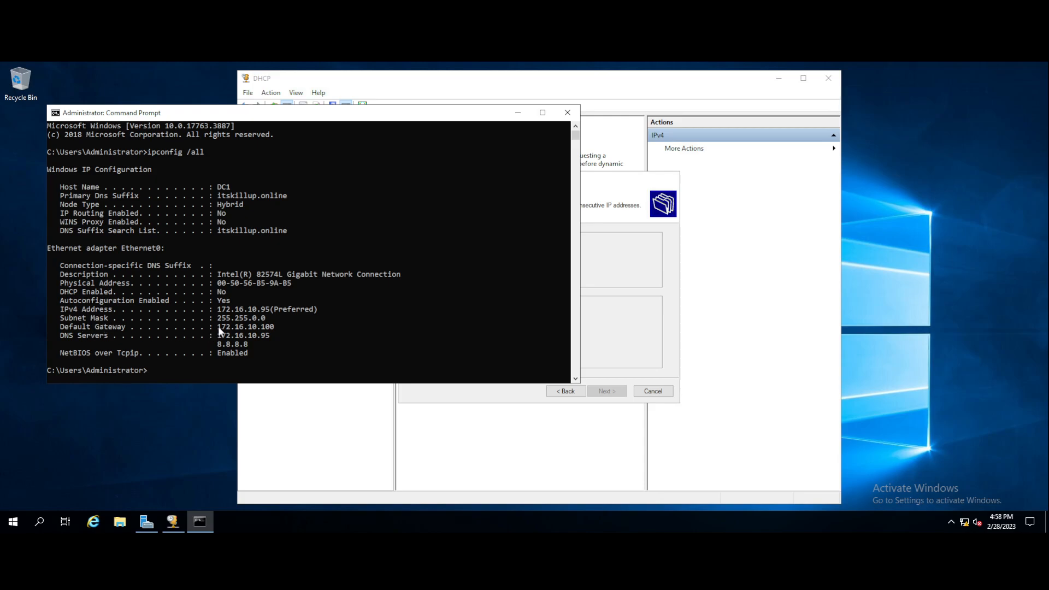
pyautogui.moveTo(218, 326); pyautogui.dragTo(266, 328)
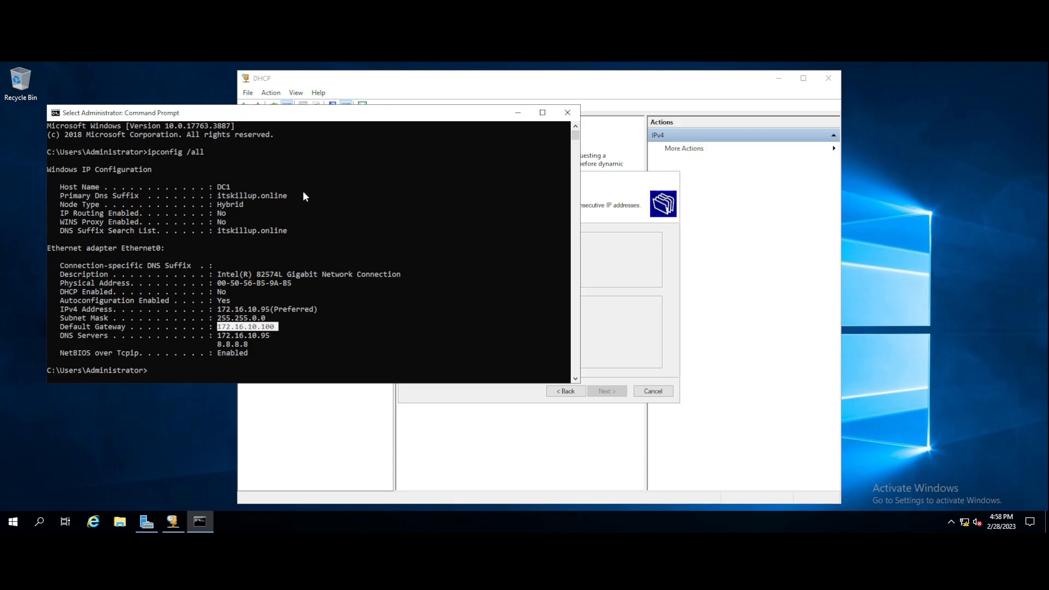
pyautogui.click(310, 80)
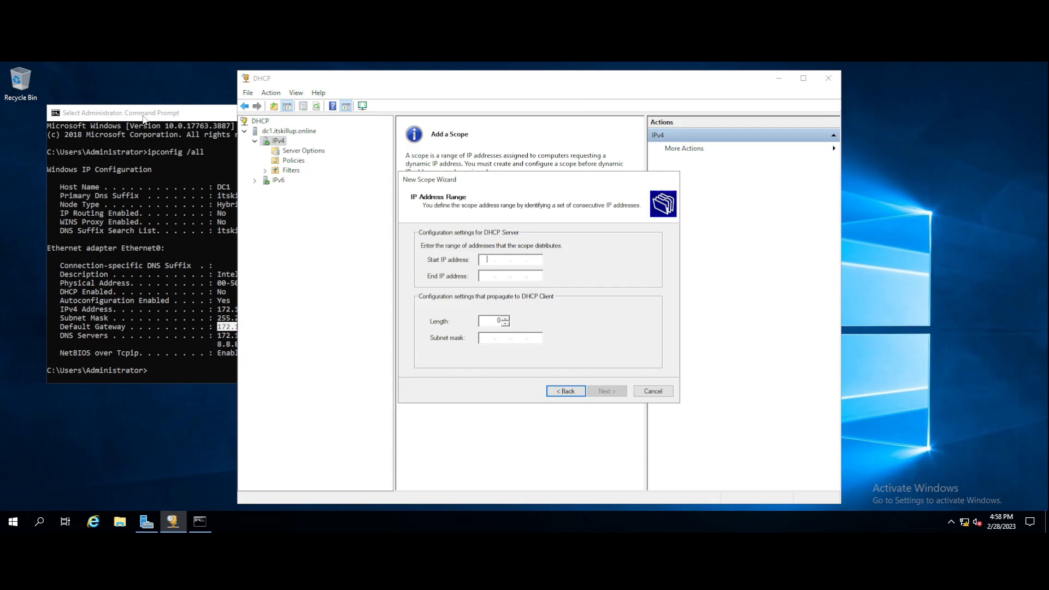
pyautogui.moveTo(143, 116); pyautogui.dragTo(93, 121)
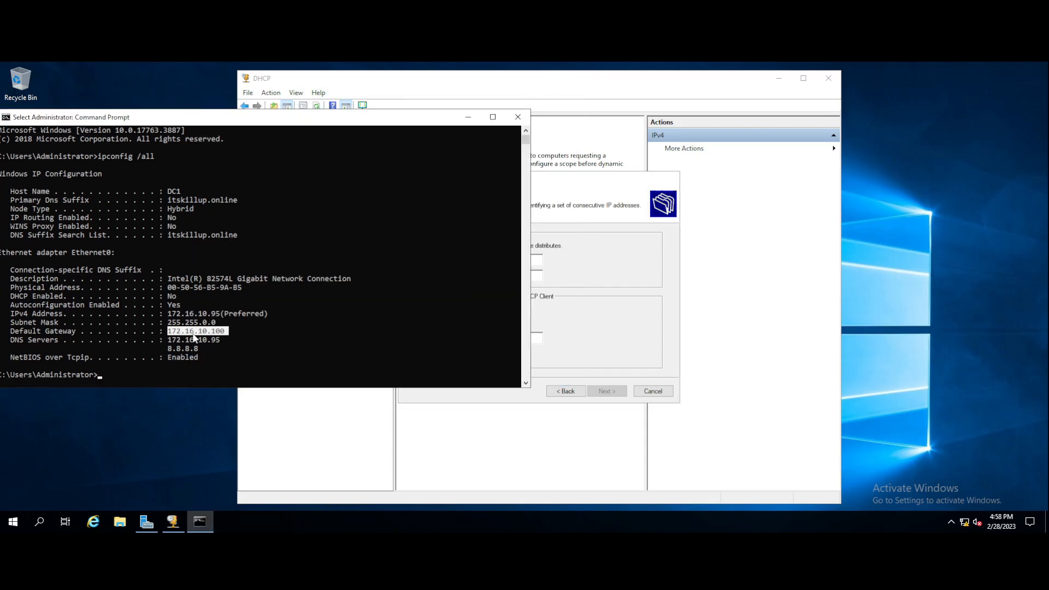
pyautogui.click(335, 79)
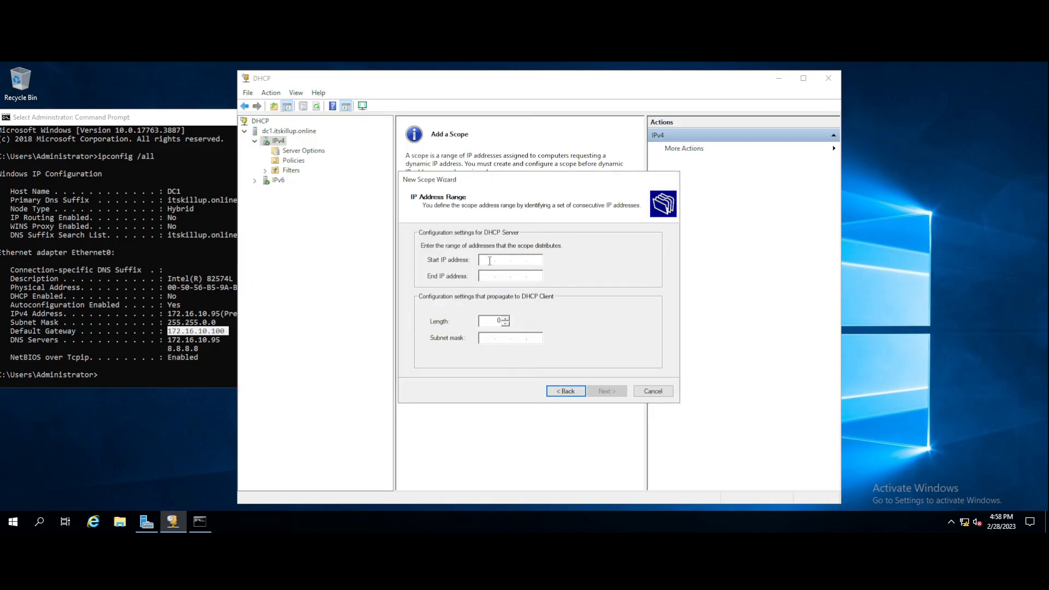
# Enter start address 172.16.10.20 (length 16, mask 255.255.0.0) and end address 172.16.10.60.
pyautogui.click(489, 260)
pyautogui.write('172 . 16 . 10 .')
pyautogui.write('20')
pyautogui.click(487, 276)
pyautogui.write('172.')
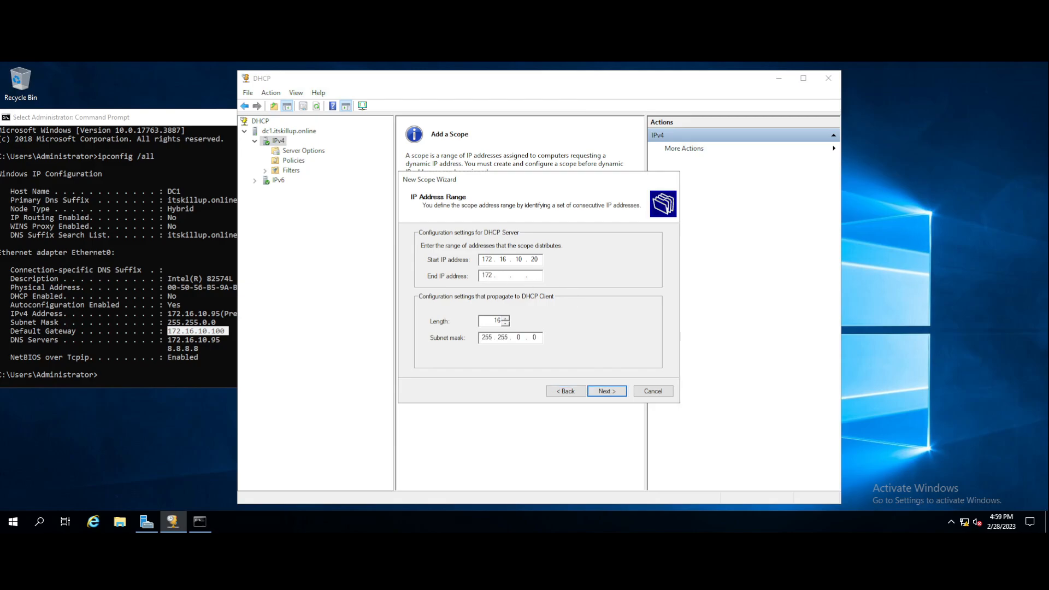
pyautogui.write('16.10.60')
# Accept the range, skip exclusions, and adjust the lease duration days on the spin box.
pyautogui.click(606, 390)
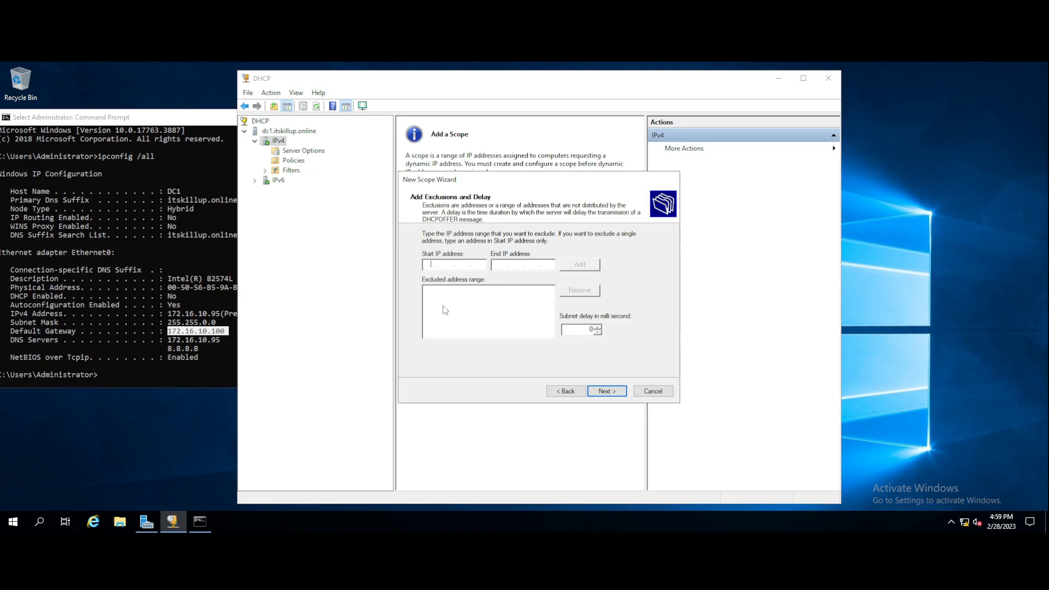
pyautogui.click(607, 392)
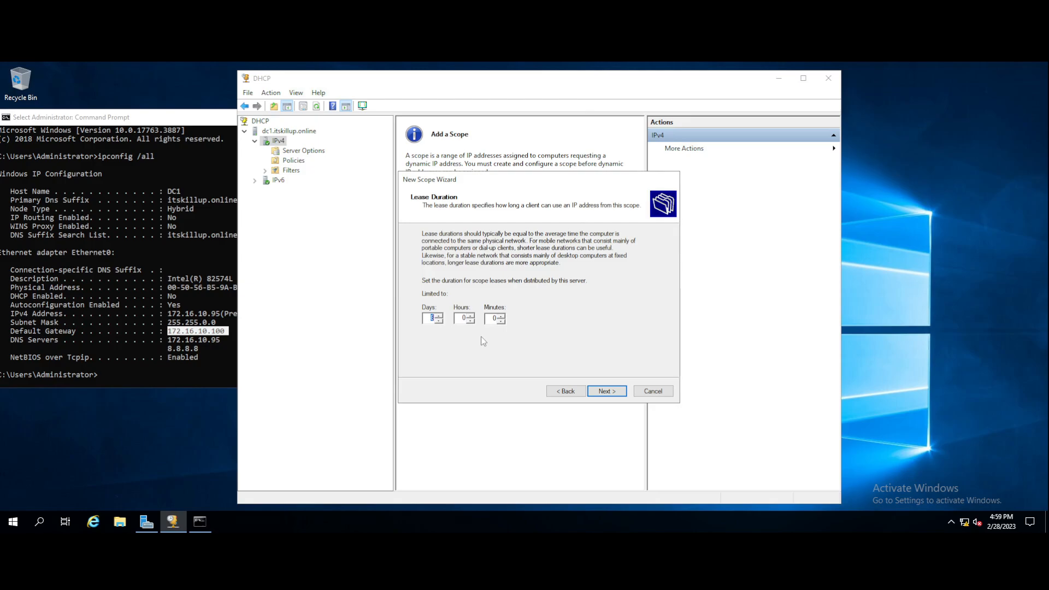
pyautogui.click(439, 316)
pyautogui.click(439, 320)
pyautogui.click(440, 321)
pyautogui.click(440, 321)
# Keep the lease duration, choose to configure options now, and add router 172.16.10.100 as default gateway.
pyautogui.click(607, 392)
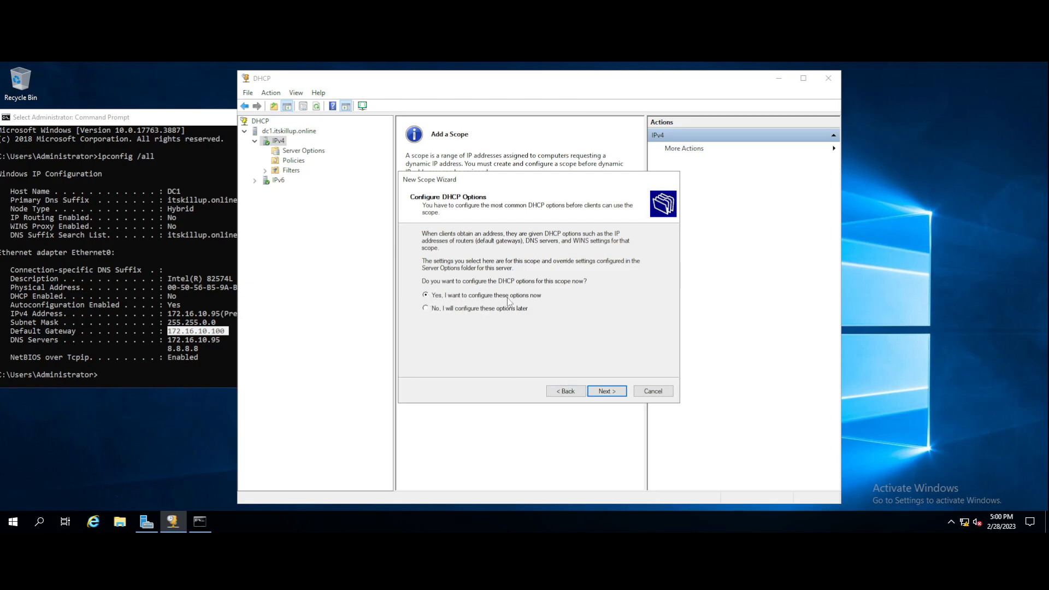
pyautogui.click(606, 393)
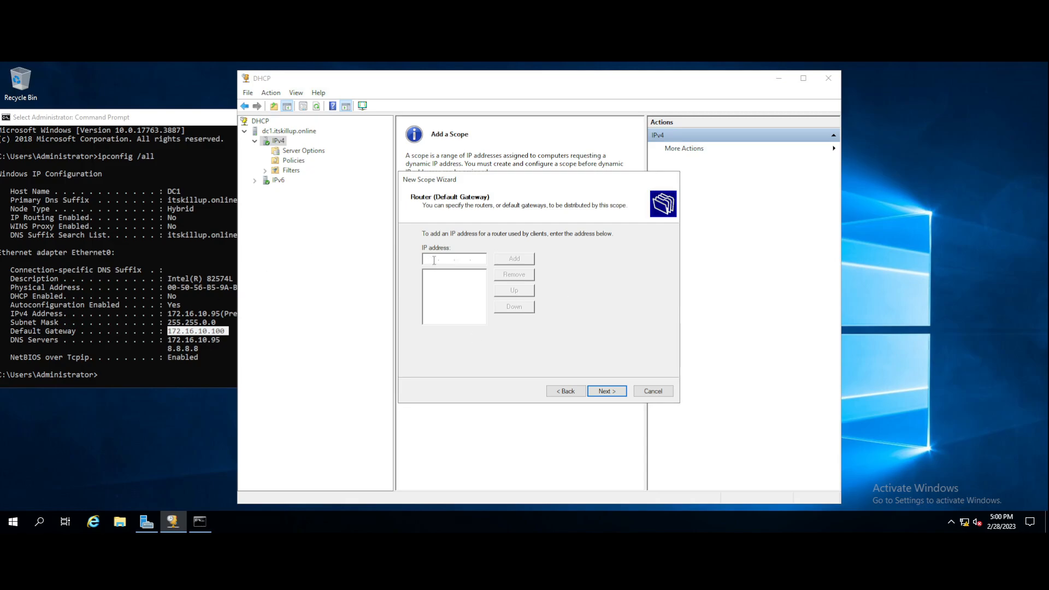
pyautogui.write('172 . 16 . 10 . 100')
pyautogui.click(513, 263)
pyautogui.click(465, 275)
pyautogui.click(606, 391)
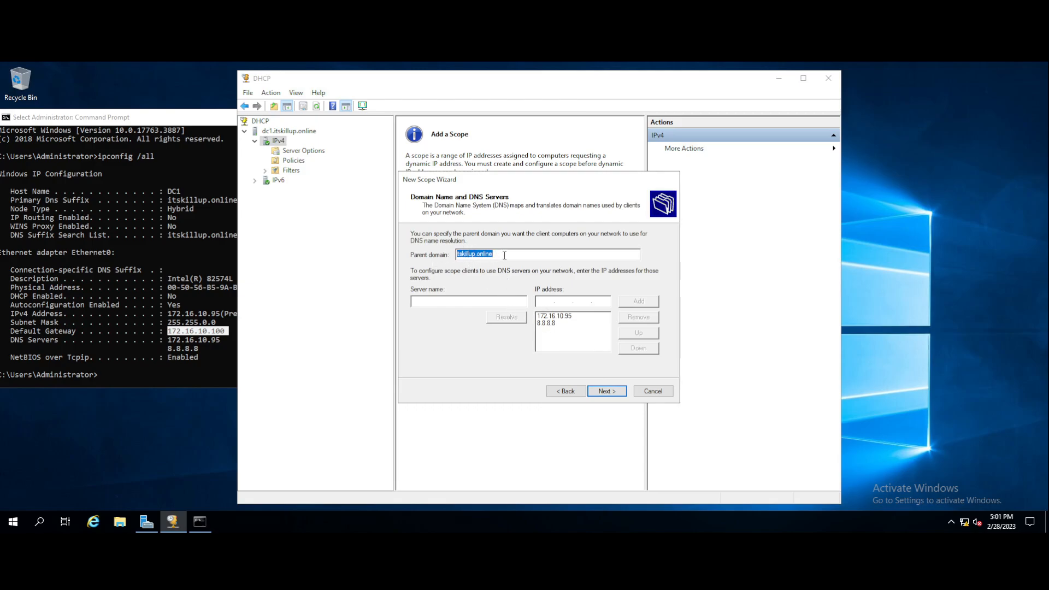
# Remove 8.8.8.8 from the DNS servers, leaving only 172.16.10.95 for itskillup.online.
pyautogui.click(549, 323)
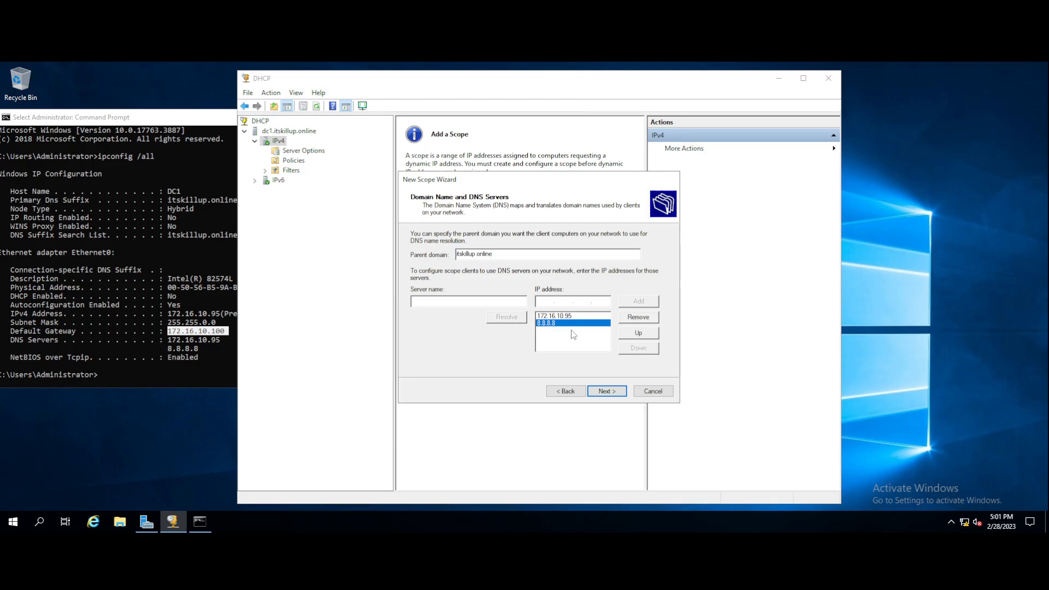
pyautogui.click(639, 317)
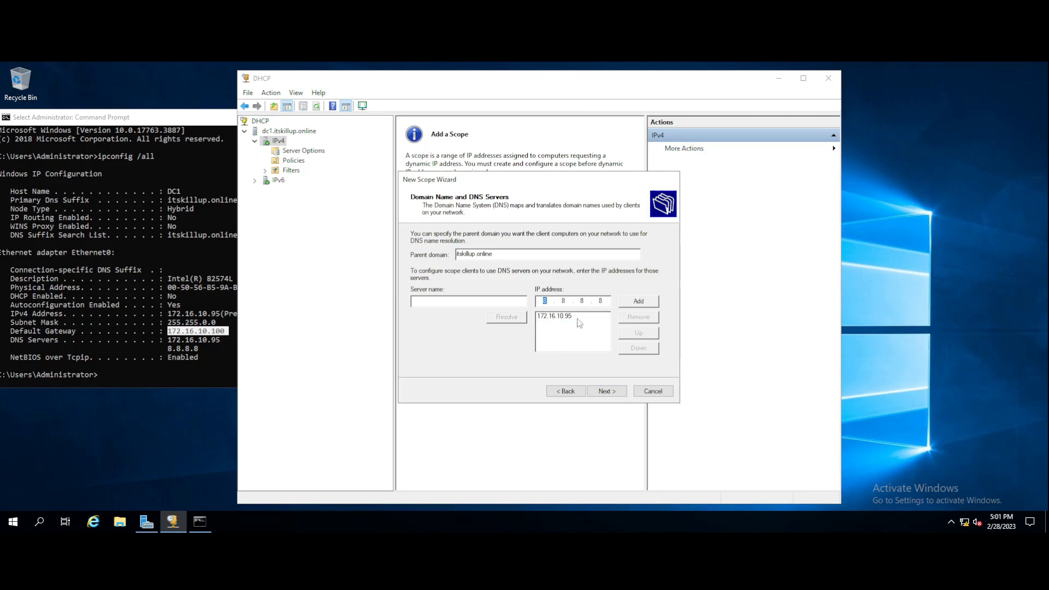
pyautogui.click(578, 319)
pyautogui.click(608, 391)
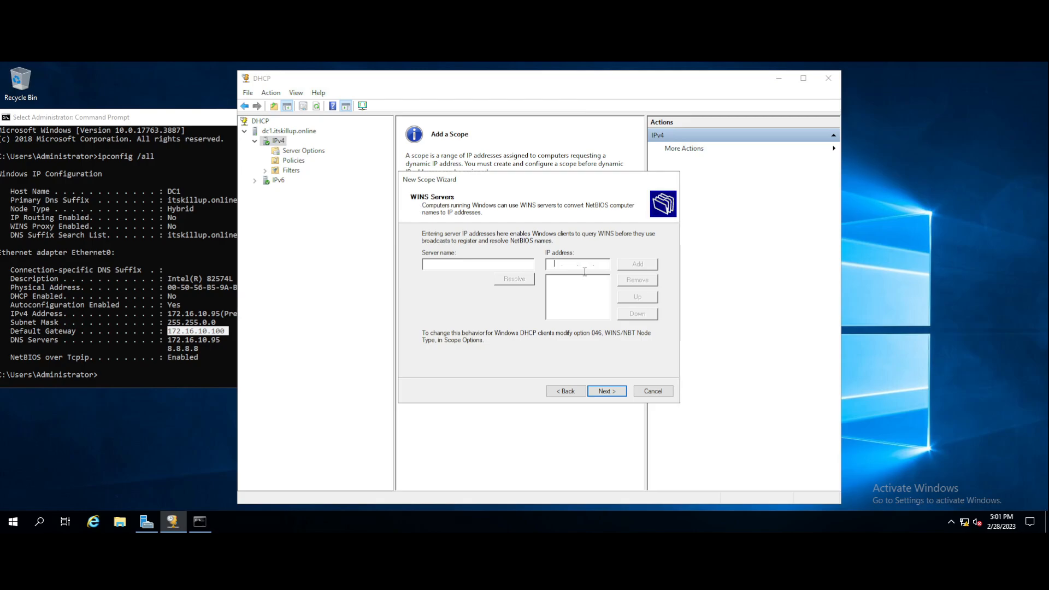
# Leave WINS servers empty, activate DHCP-SCOPE-ITS immediately, and finish the New Scope Wizard.
pyautogui.click(554, 263)
pyautogui.click(605, 391)
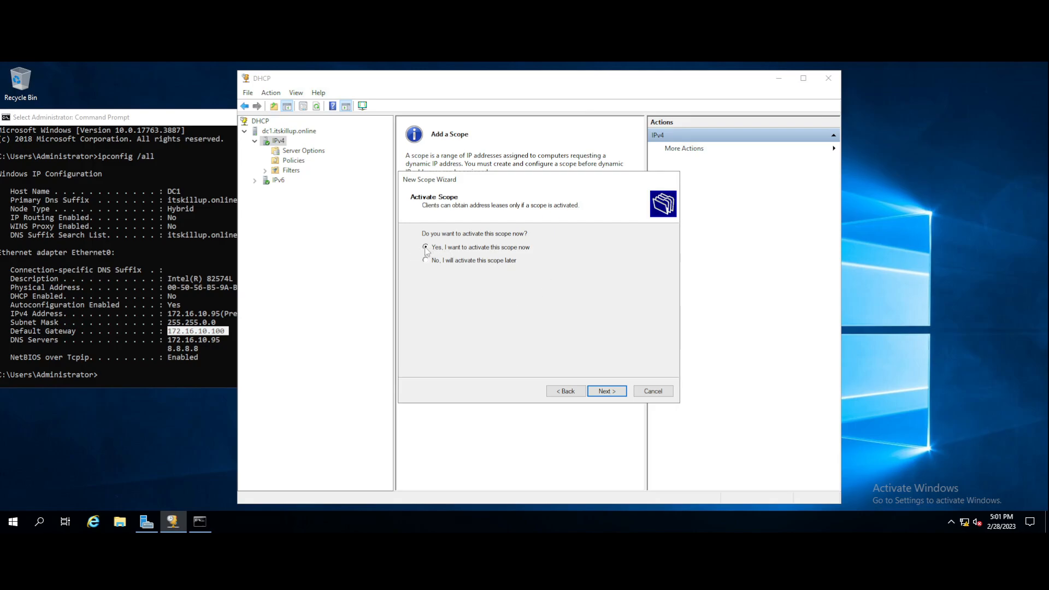
pyautogui.click(607, 391)
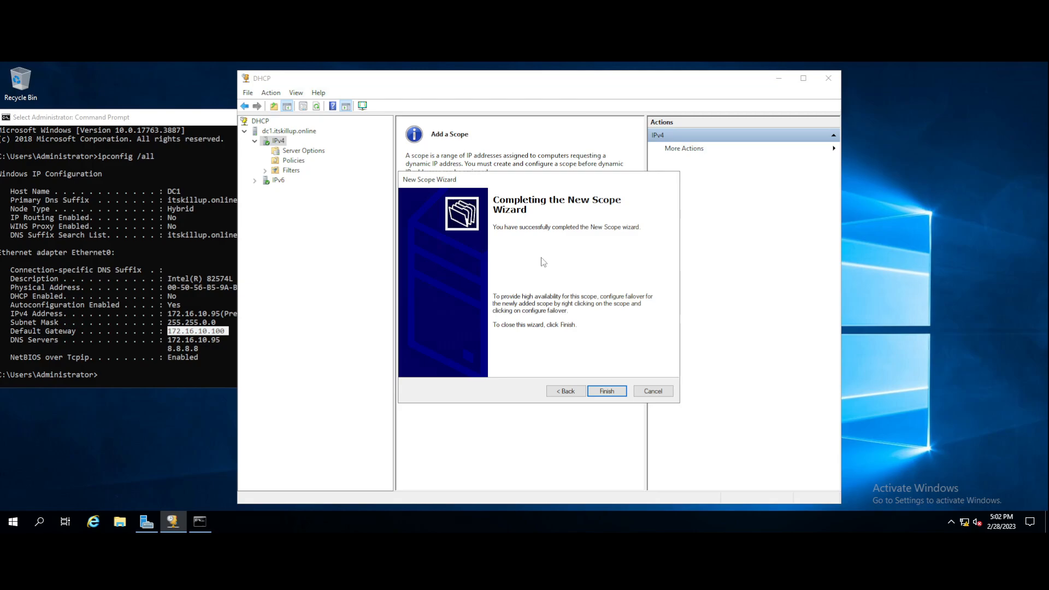
pyautogui.click(607, 391)
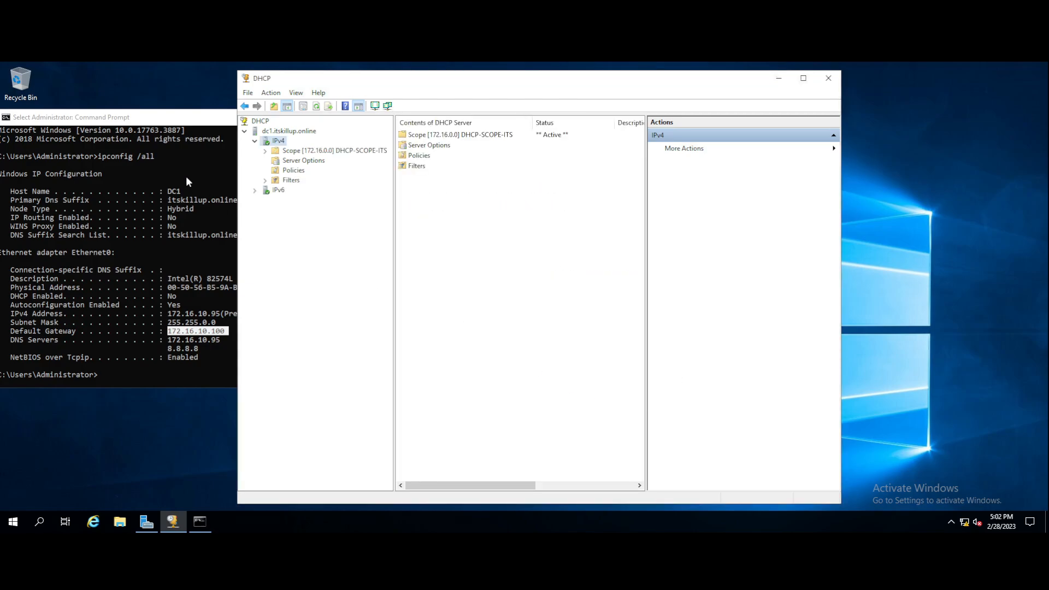
# Close the Command Prompt window and move the DHCP console further left.
pyautogui.click(167, 120)
pyautogui.click(517, 115)
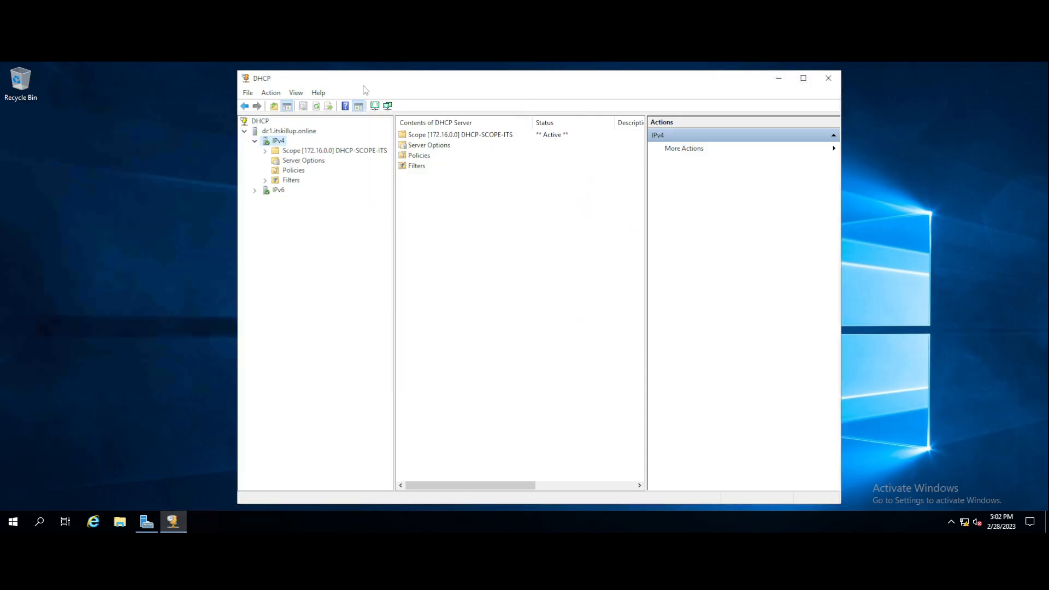
pyautogui.moveTo(272, 82); pyautogui.dragTo(169, 85)
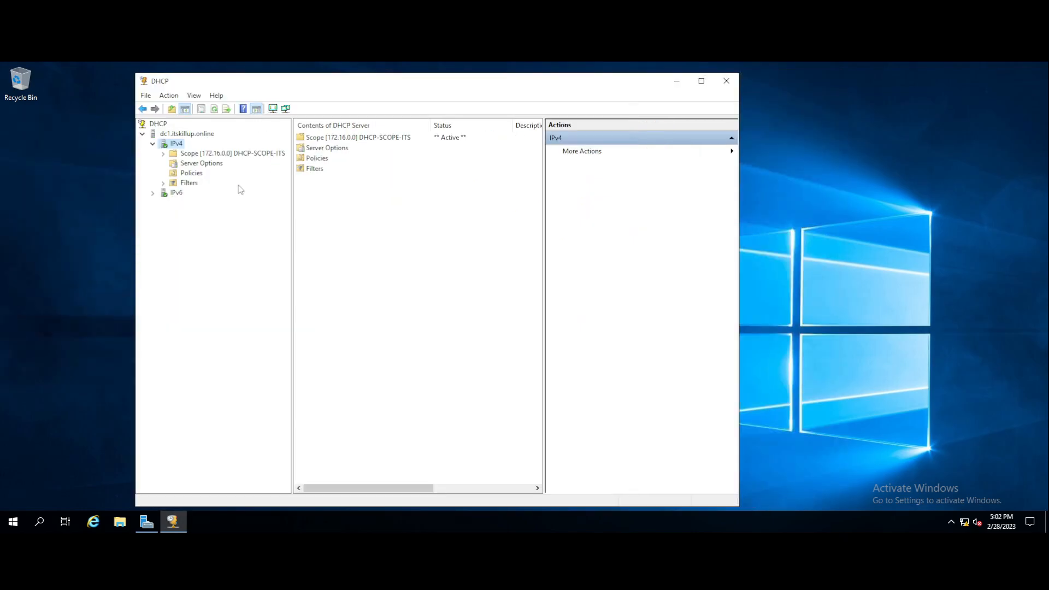
# Expand DHCP-SCOPE-ITS and review its Address Pool, Address Leases, Reservations and Scope Options.
pyautogui.doubleClick(245, 155)
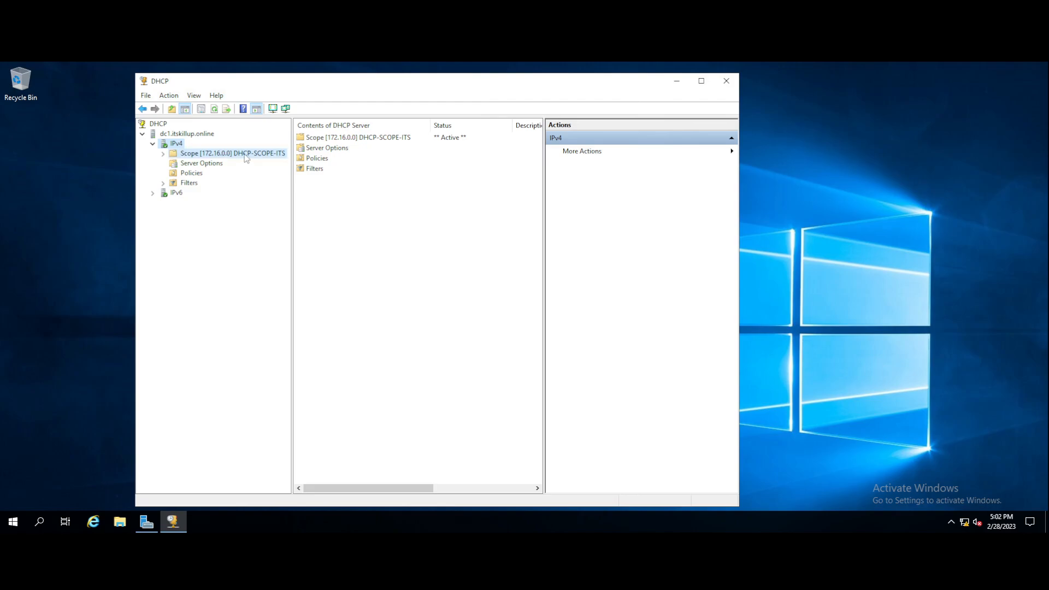
pyautogui.click(327, 139)
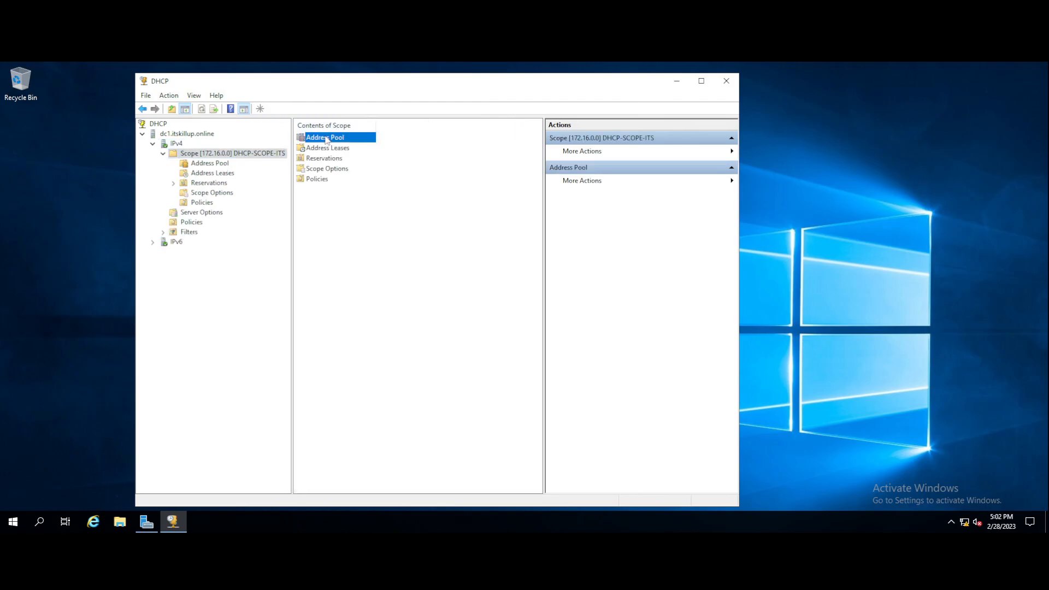
pyautogui.click(207, 163)
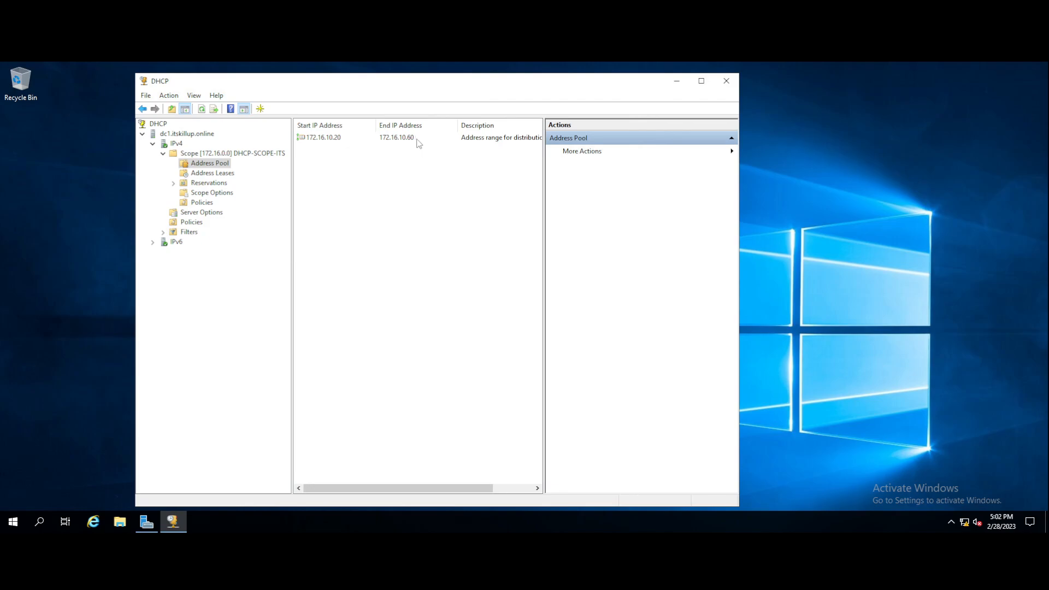
pyautogui.click(207, 173)
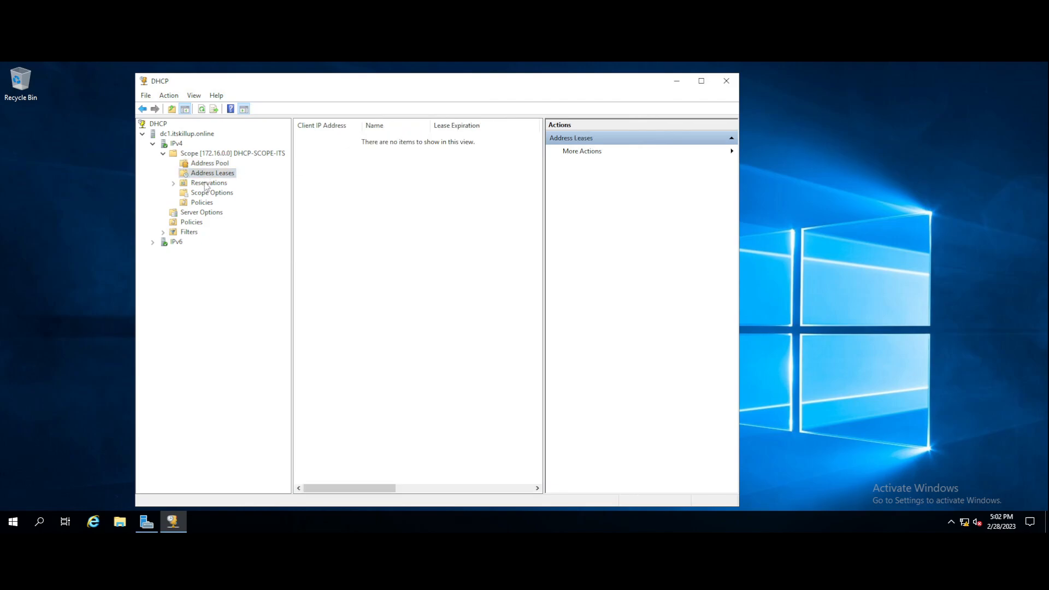
pyautogui.click(208, 183)
pyautogui.click(212, 193)
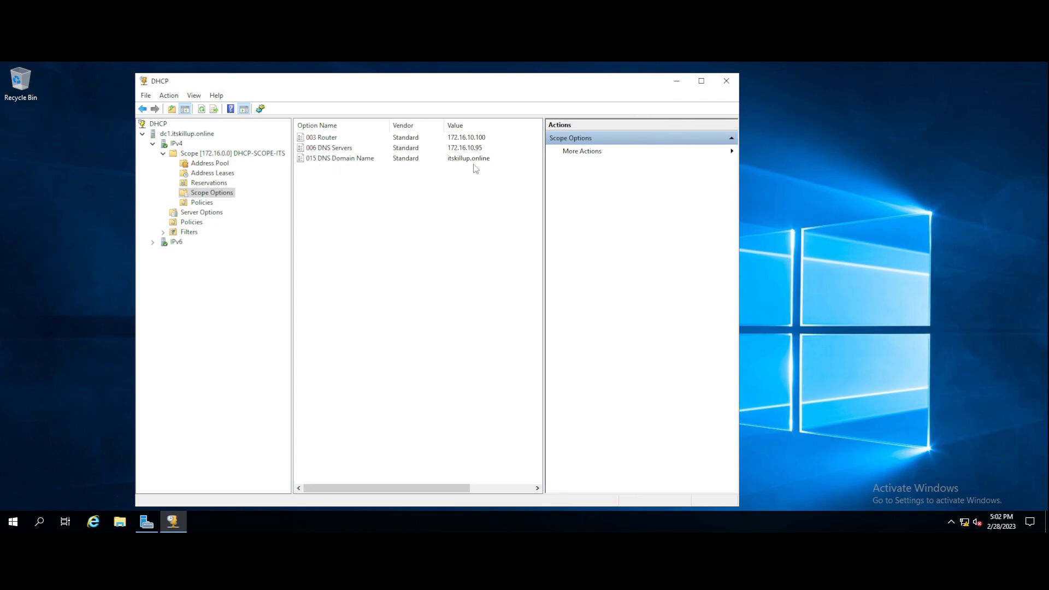
pyautogui.click(209, 174)
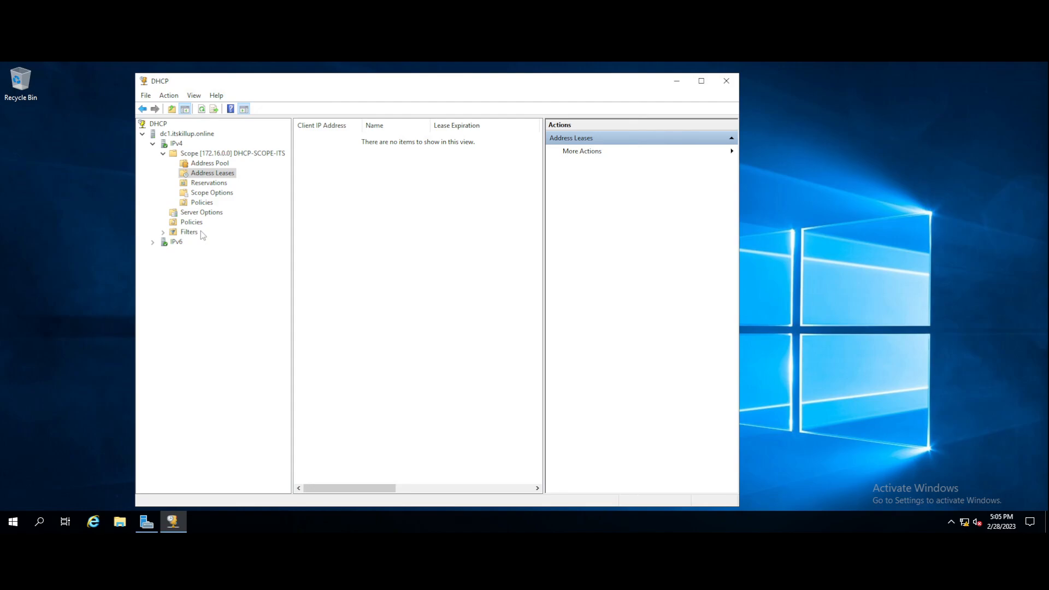
# Restart the DHCP service on dc1.itskillup.online via All Tasks and re-expand the IPv4 node.
pyautogui.rightClick(202, 136)
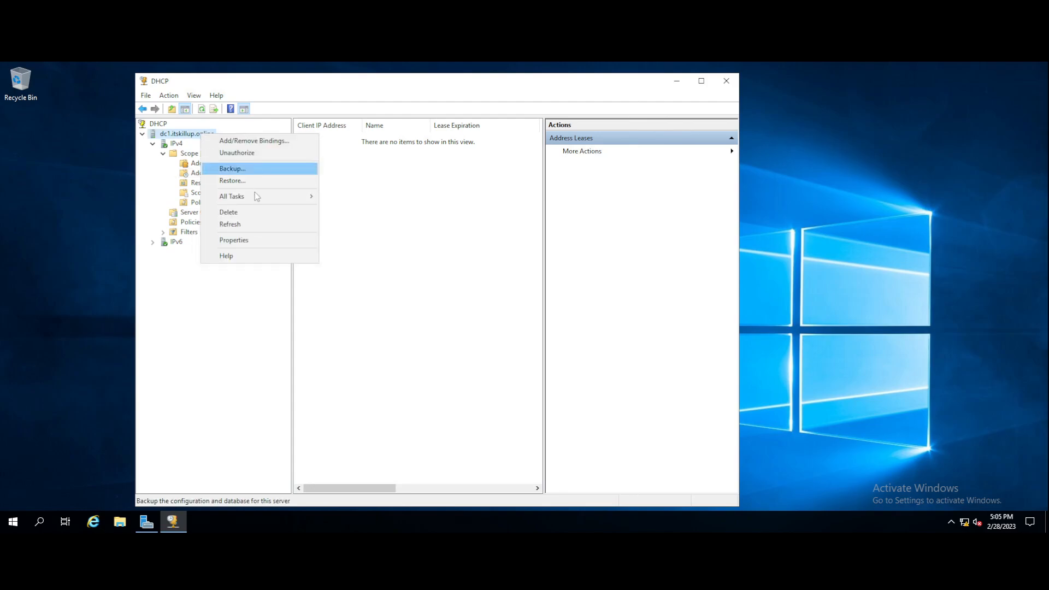
pyautogui.moveTo(260, 201)
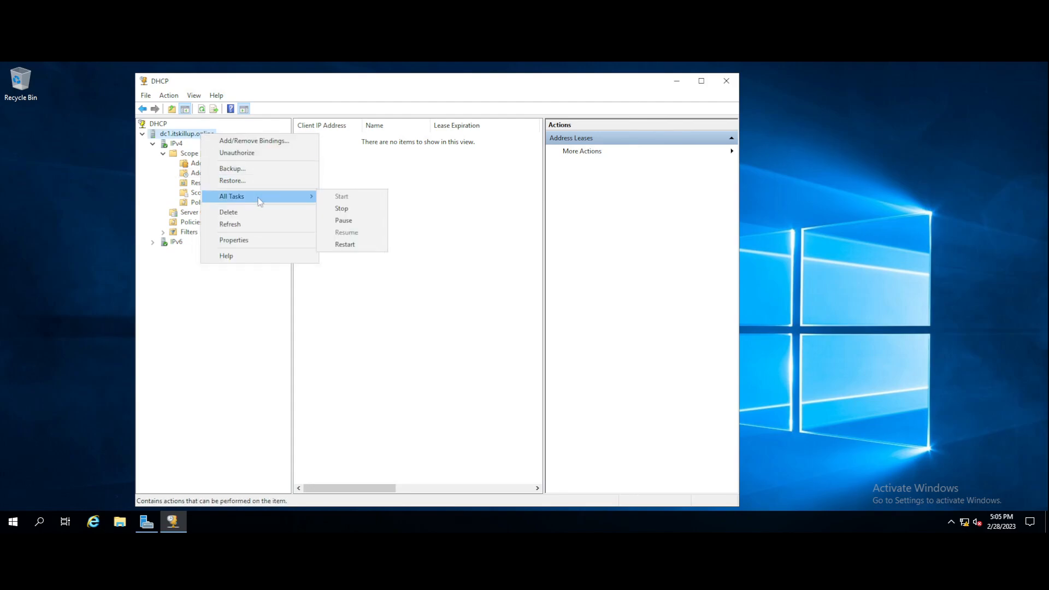
pyautogui.click(345, 244)
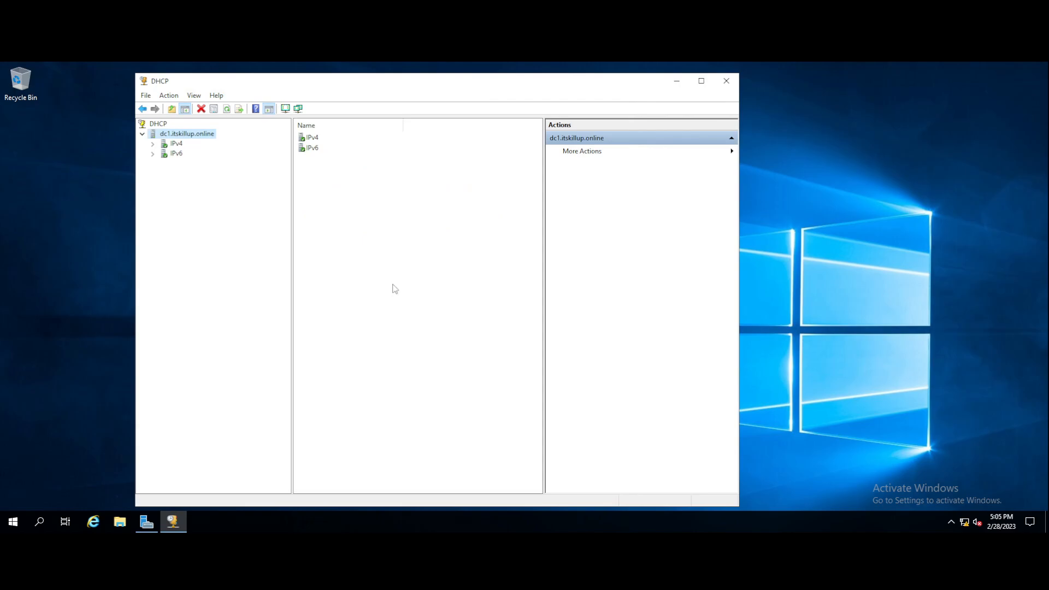
pyautogui.click(153, 145)
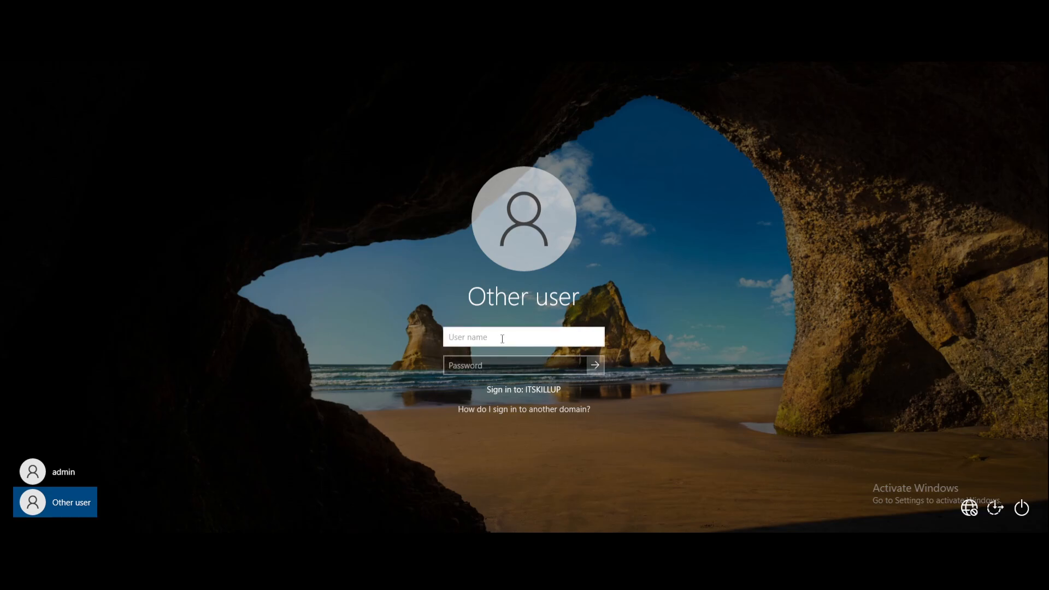
# Try signing in to PC1 with user name administrator and the account password.
pyautogui.write('administra')
pyautogui.press('BackSpace')
pyautogui.write('tor')
pyautogui.write('Pa$$w0rd')
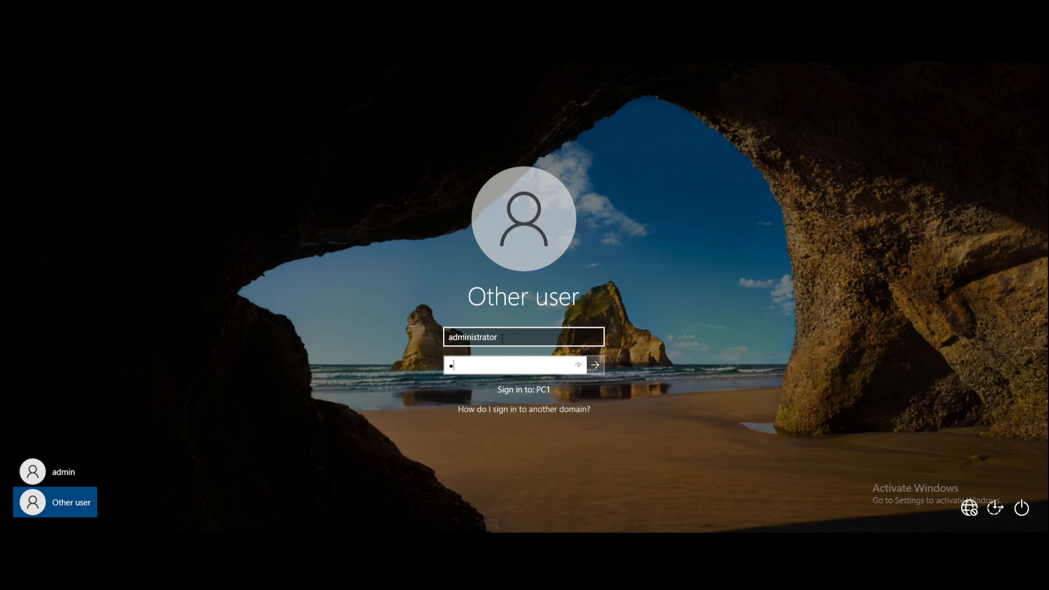
pyautogui.press('Return')
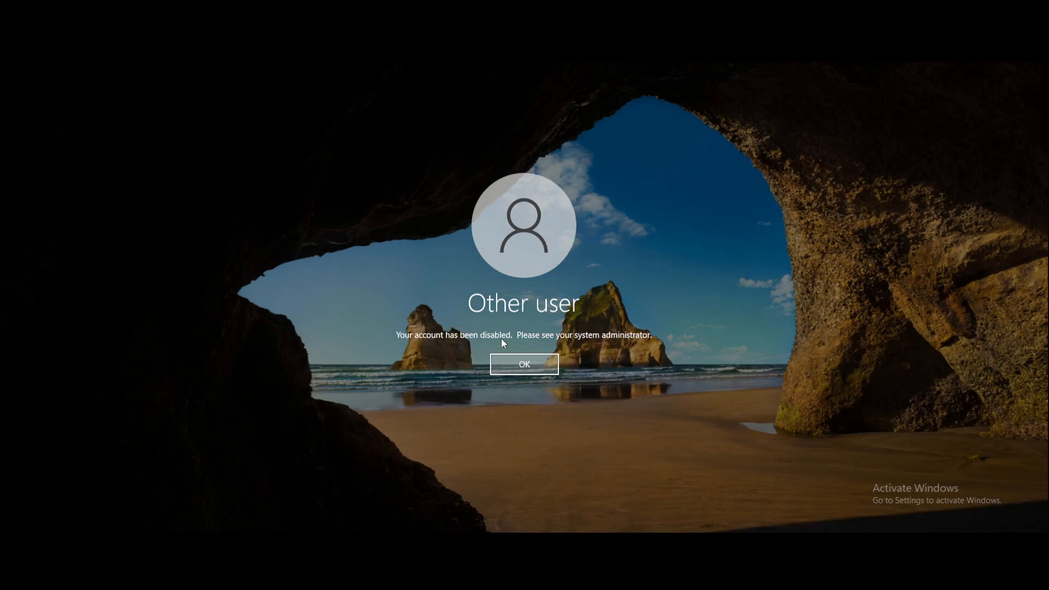
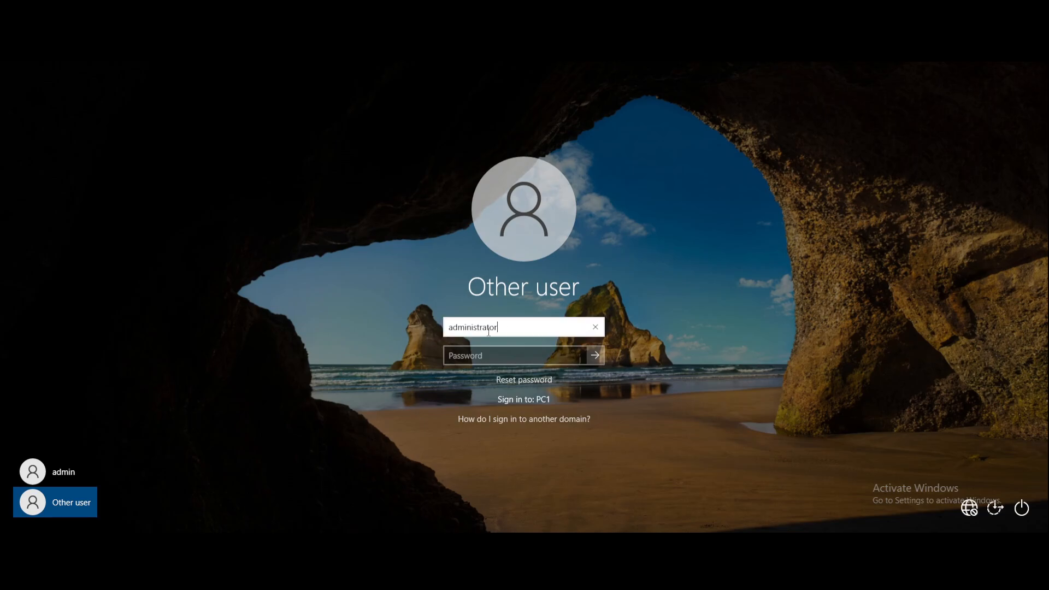
# Sign in to PC1 as itskillup\administrator with the account password and reach the desktop.
pyautogui.hotkey('ctrl', 'a')
pyautogui.press('BackSpace')
pyautogui.write('IT')
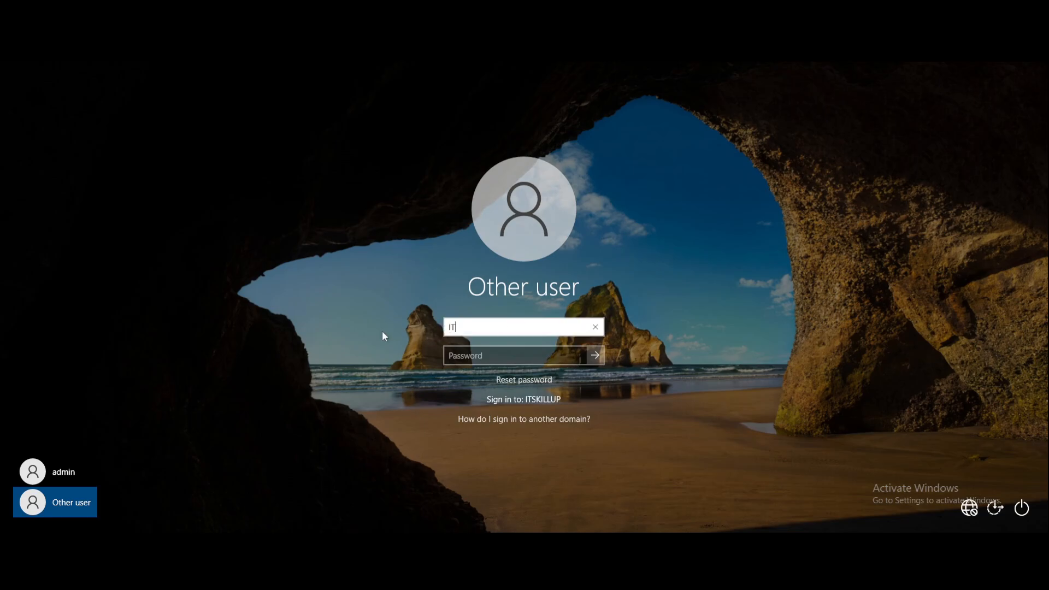
pyautogui.press('BackSpace')
pyautogui.write('it')
pyautogui.press('BackSpace')
pyautogui.press('BackSpace')
pyautogui.press('BackSpace')
pyautogui.write('itskillup\\admi')
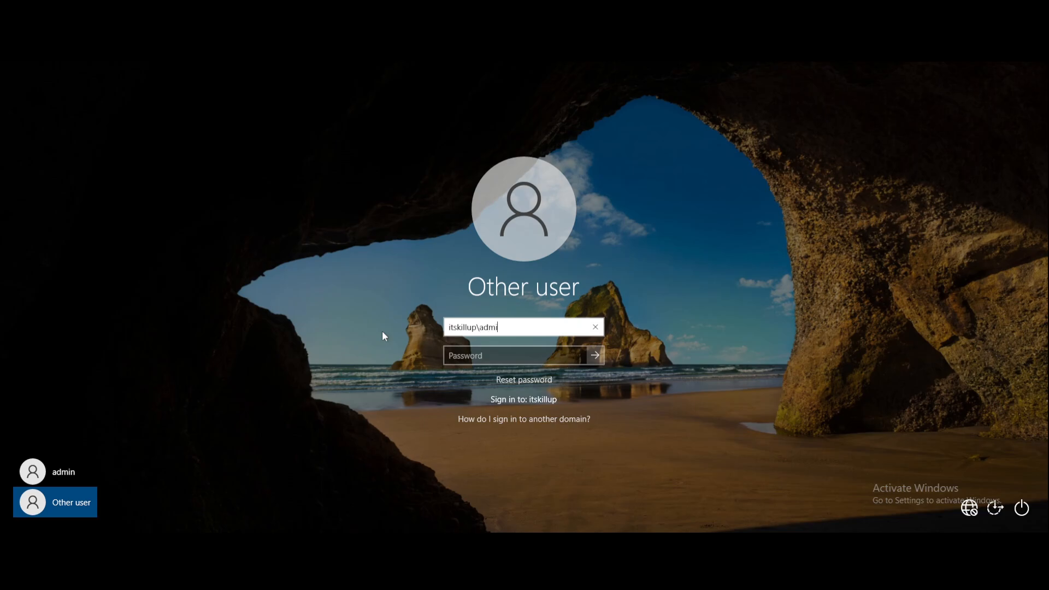
pyautogui.write('nistrator')
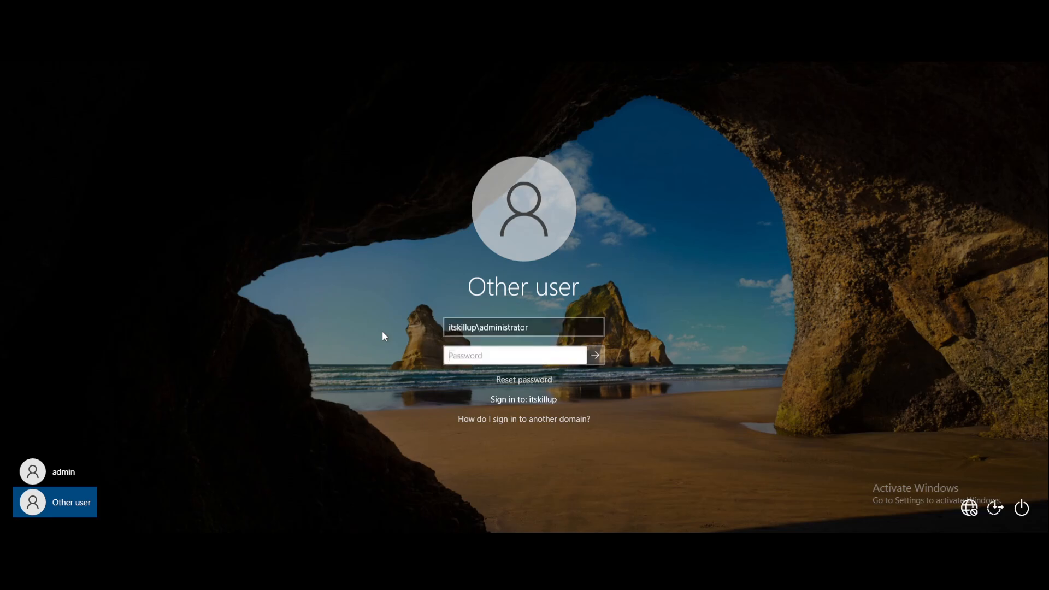
pyautogui.press('Tab')
pyautogui.write('Password1')
pyautogui.press('Return')
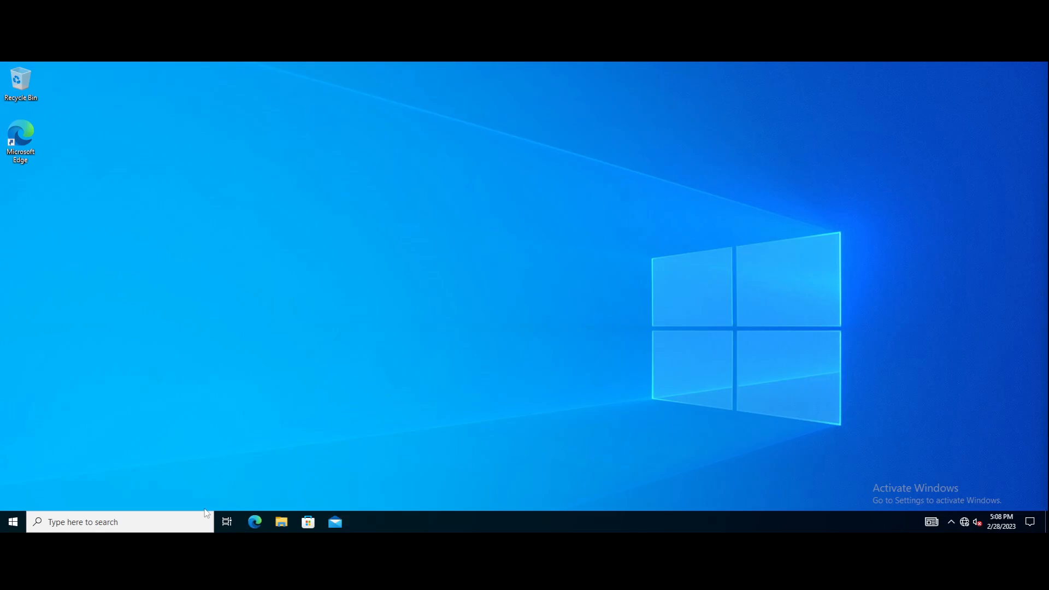
# Launch Command Prompt through taskbar search and enter ipconfig /all at the prompt.
pyautogui.click(145, 526)
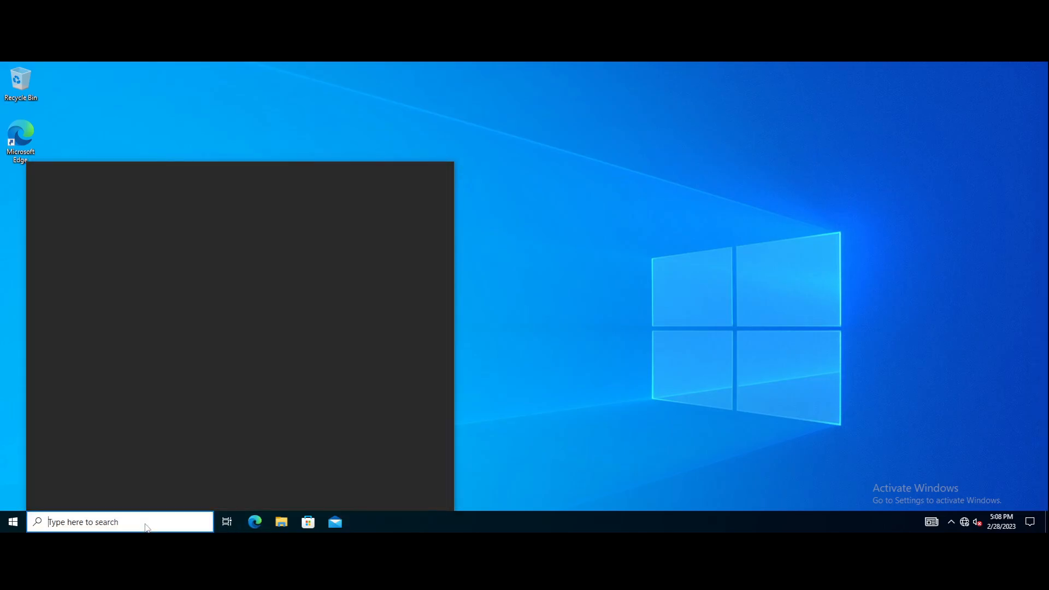
pyautogui.write('cmd')
pyautogui.press('Return')
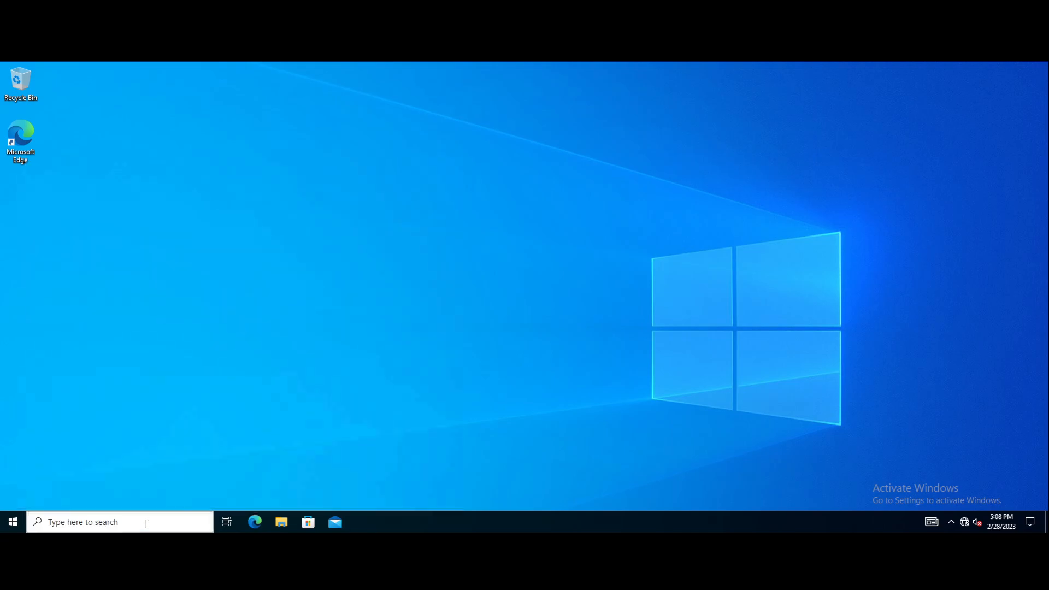
pyautogui.write('ipconfig ')
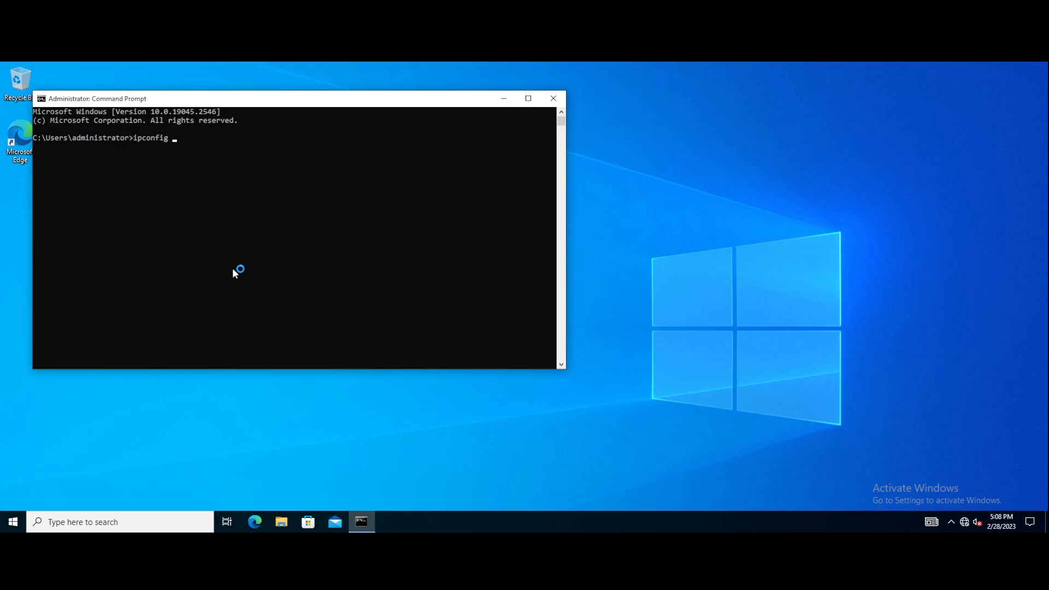
pyautogui.write('/all')
# Run ipconfig /all and highlight the itskillup.online DNS suffix and IPv4 address 172.16.10.20.
pyautogui.press('Return')
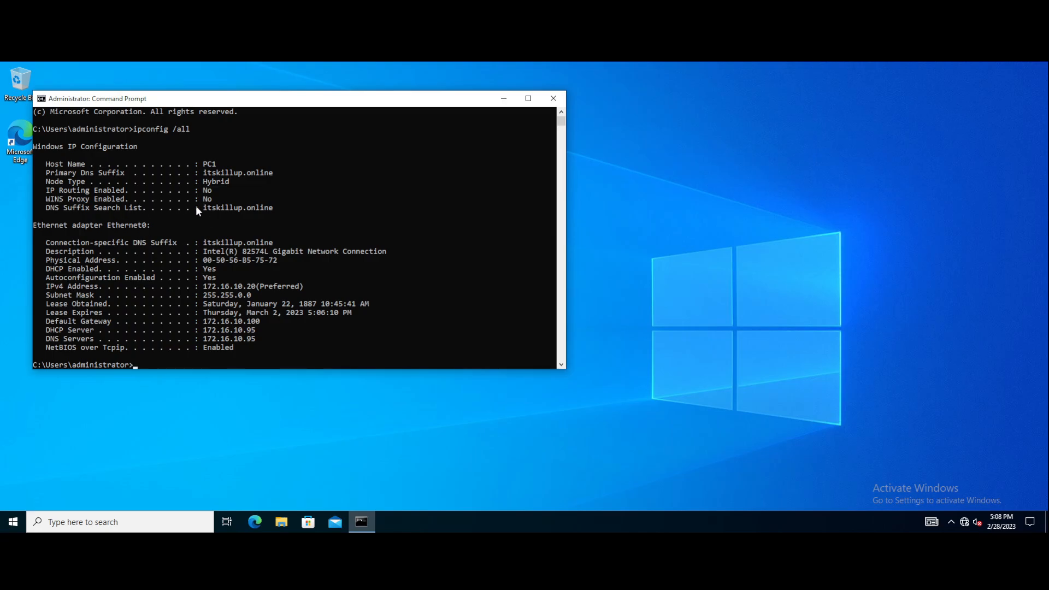
pyautogui.moveTo(202, 173); pyautogui.dragTo(274, 173)
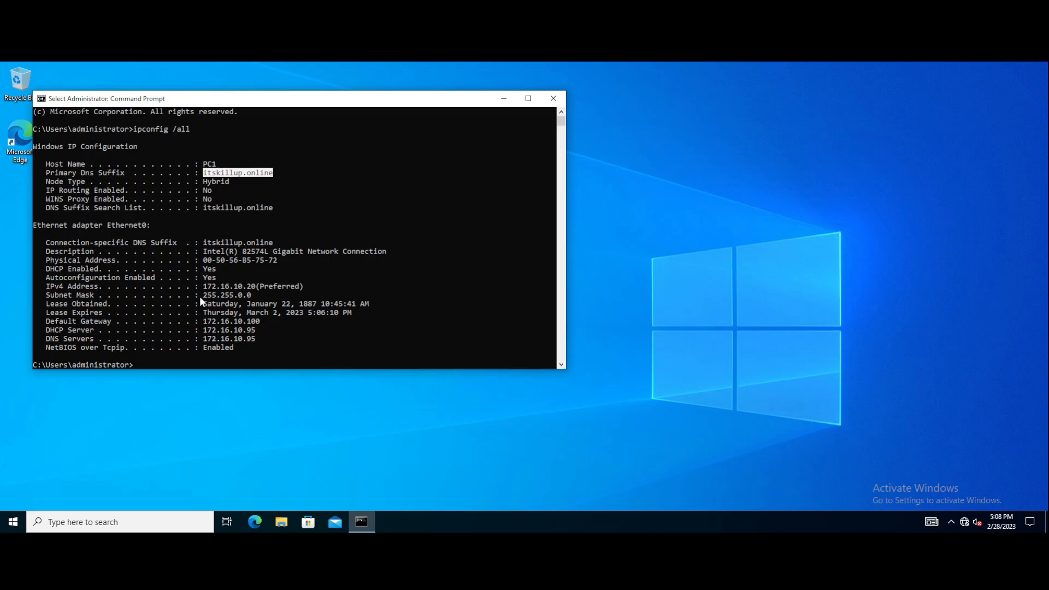
pyautogui.moveTo(202, 286); pyautogui.dragTo(307, 288)
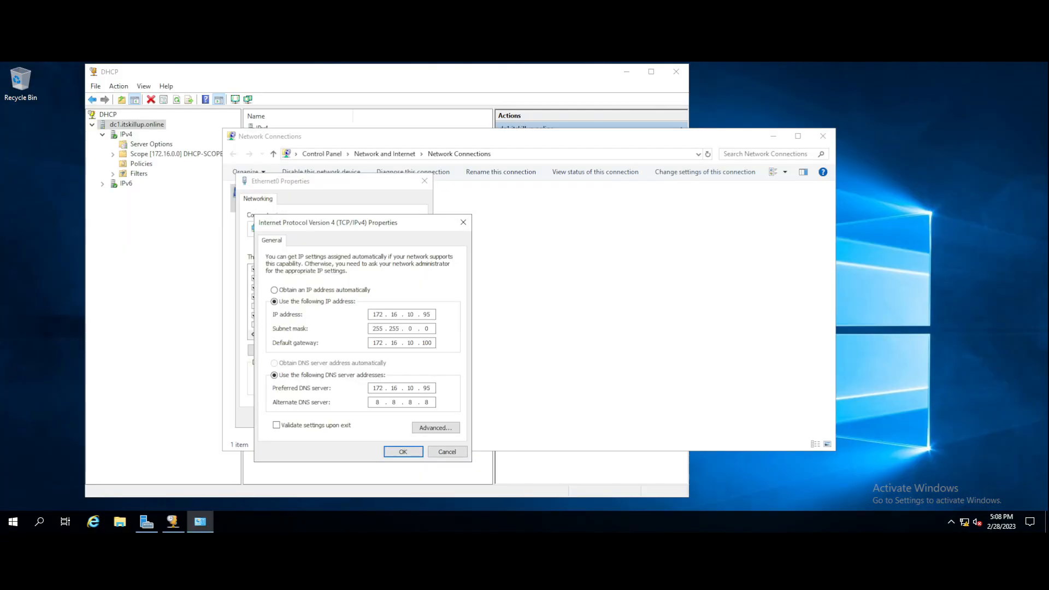
# Close the IPv4 Properties, Ethernet0 Properties and Network Connections windows on the server.
pyautogui.click(463, 223)
pyautogui.click(424, 181)
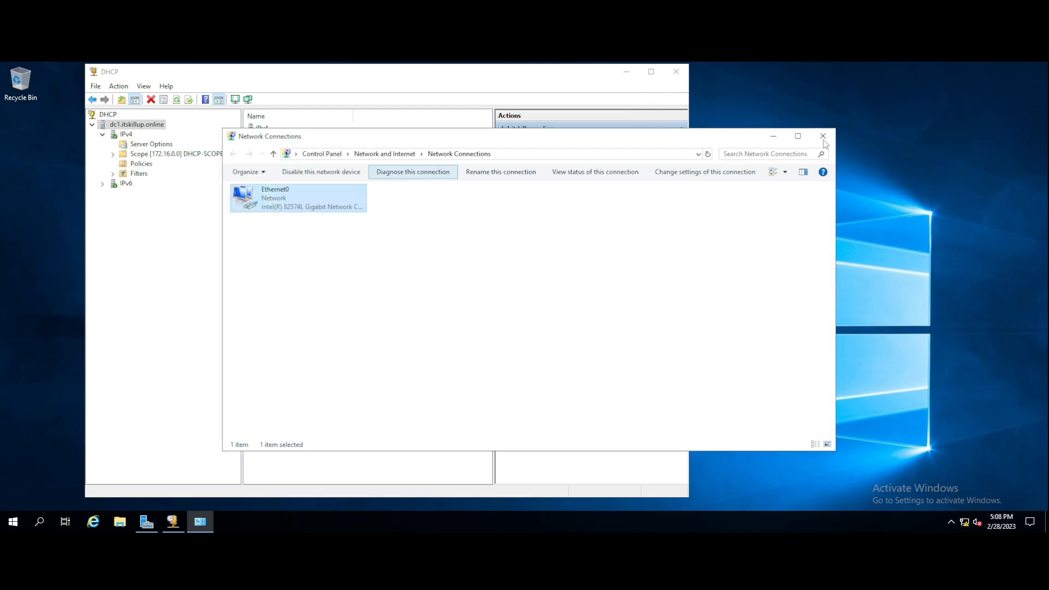
pyautogui.click(823, 136)
# Expand the DHCP scope to confirm PC1's 172.16.10.20 lease, then view the Address Pool.
pyautogui.click(113, 155)
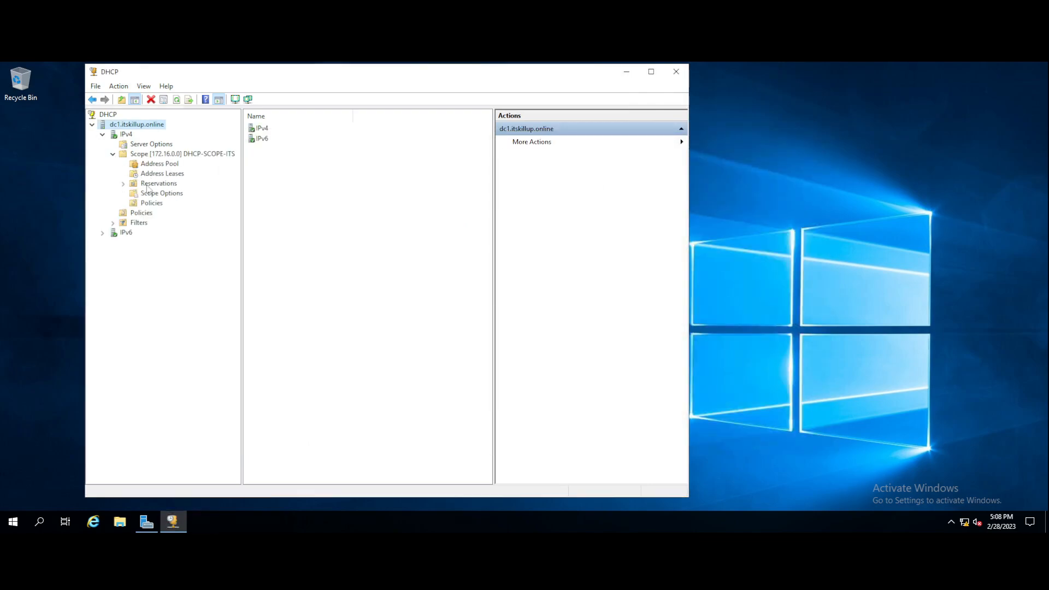
pyautogui.click(162, 174)
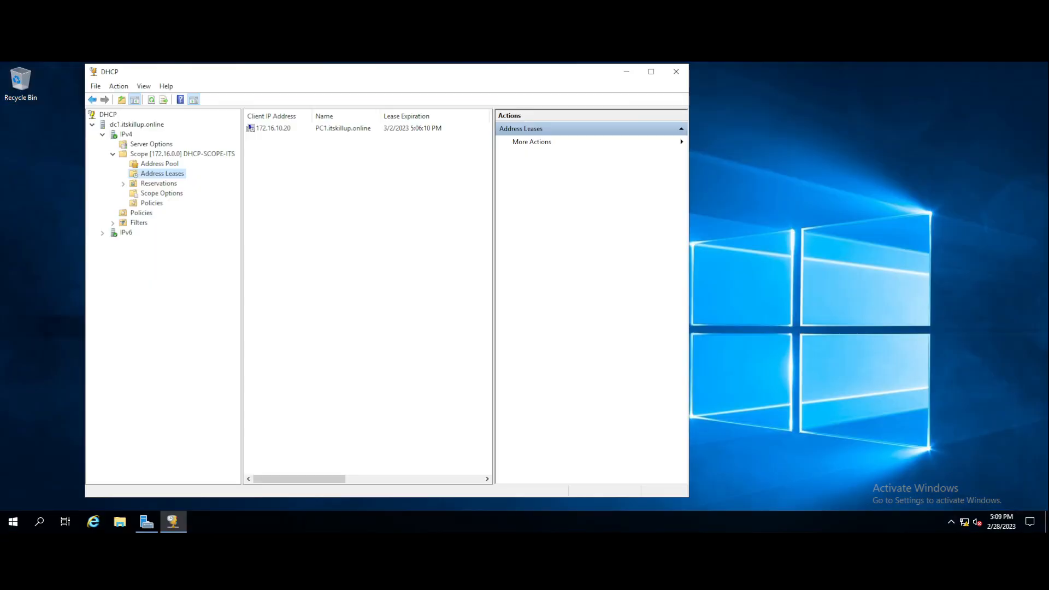
pyautogui.click(160, 164)
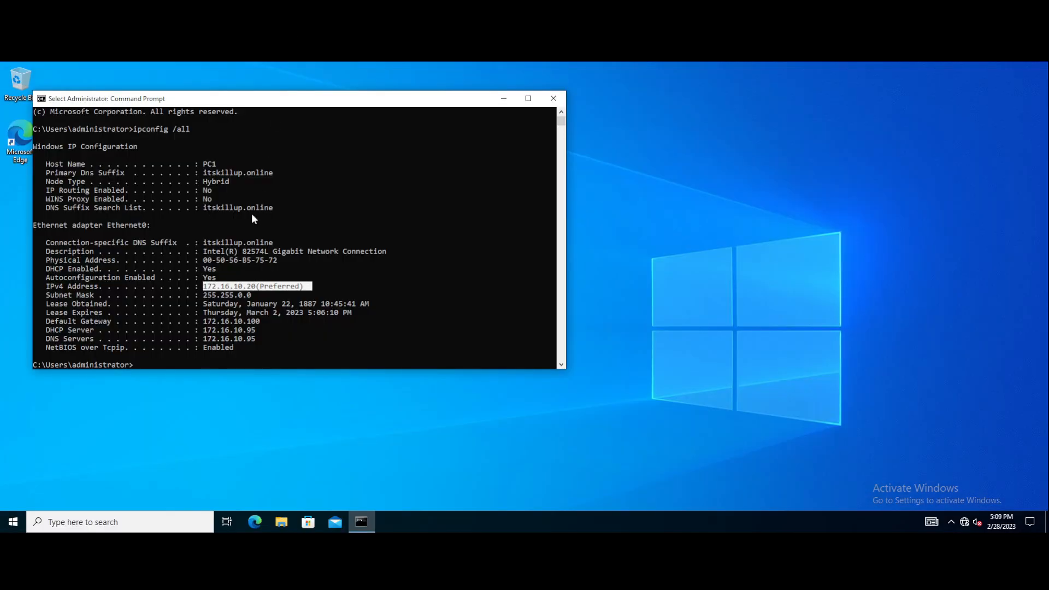
pyautogui.moveTo(171, 102); pyautogui.dragTo(240, 110)
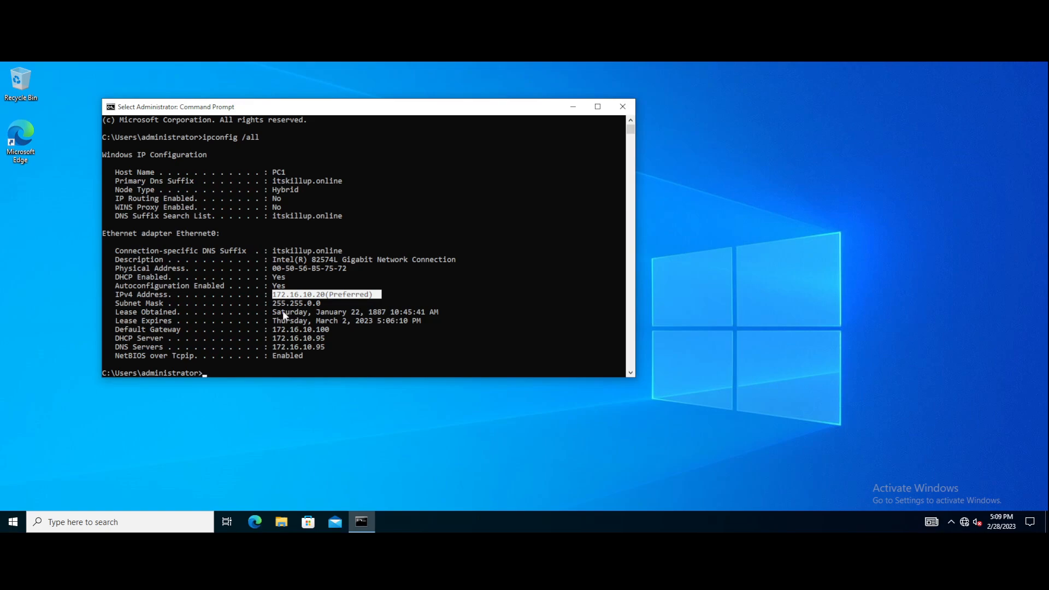
pyautogui.moveTo(273, 311); pyautogui.dragTo(447, 312)
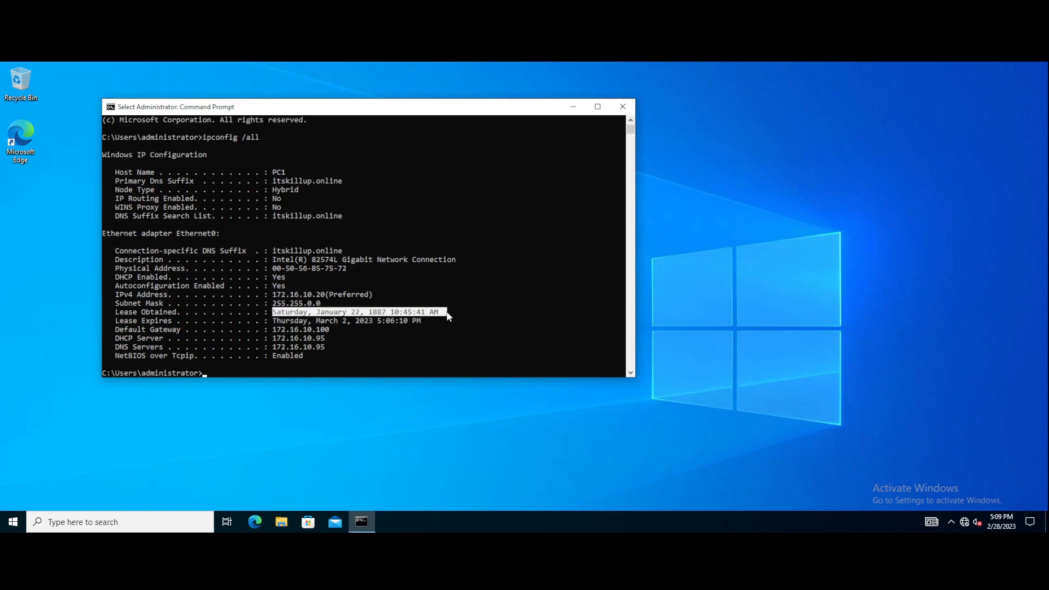
pyautogui.click(274, 322)
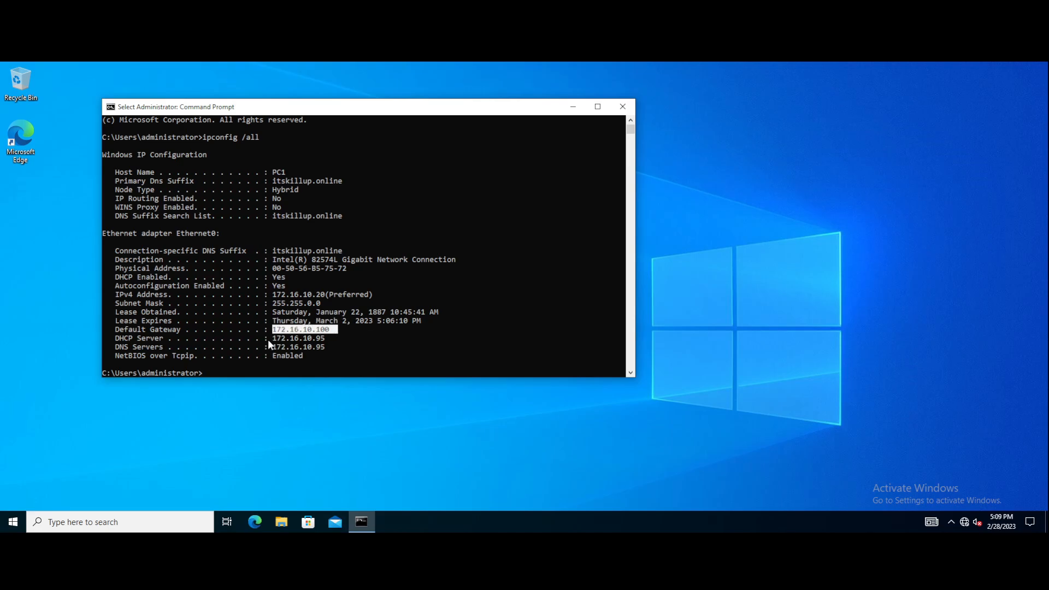
pyautogui.moveTo(275, 338); pyautogui.dragTo(328, 340)
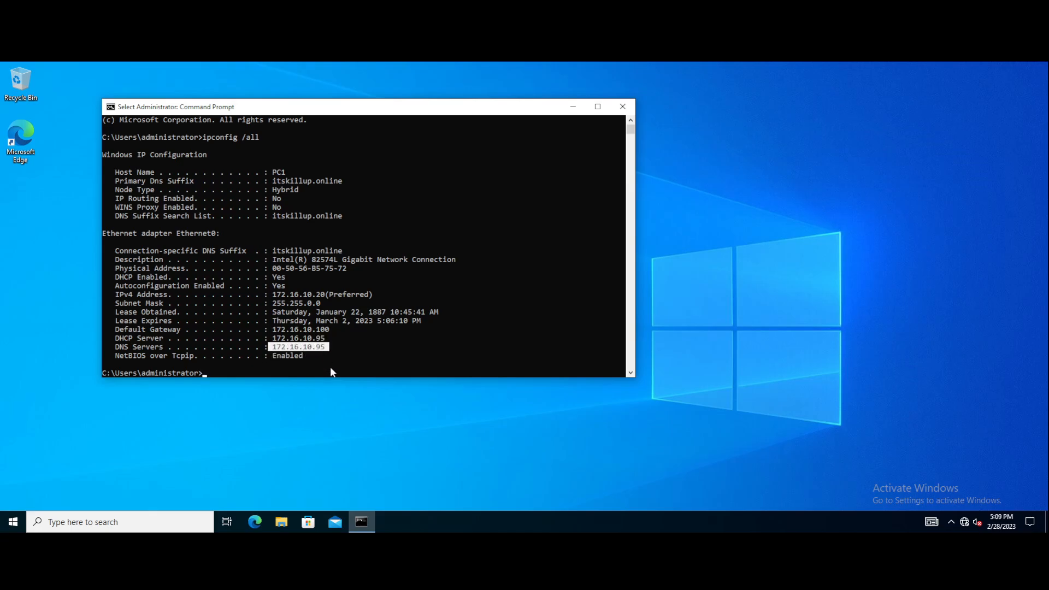
pyautogui.click(330, 366)
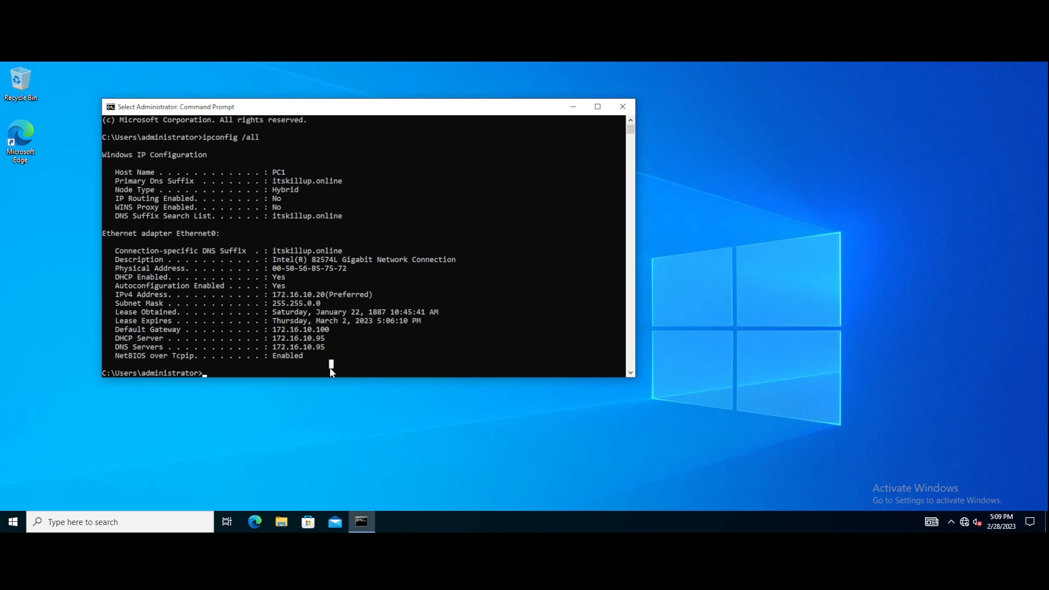